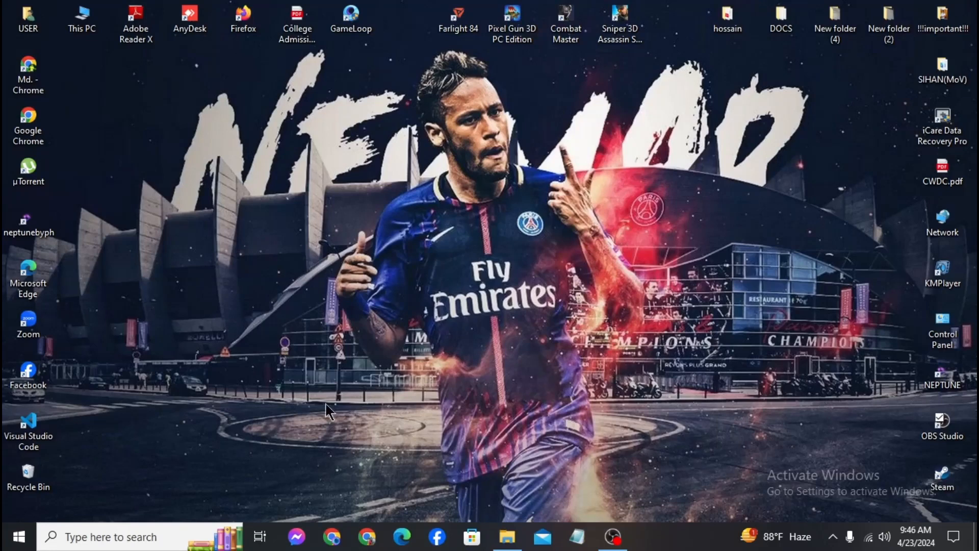
Launch Chrome and run a Google search for 'canva'
{"action": "left_click", "coordinate": [359, 538]}
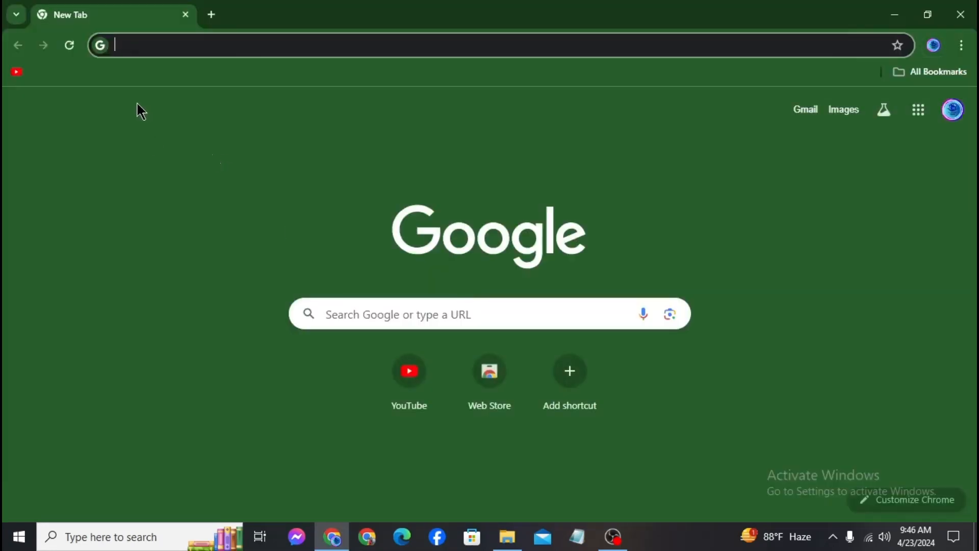
{"action": "left_click", "coordinate": [132, 45]}
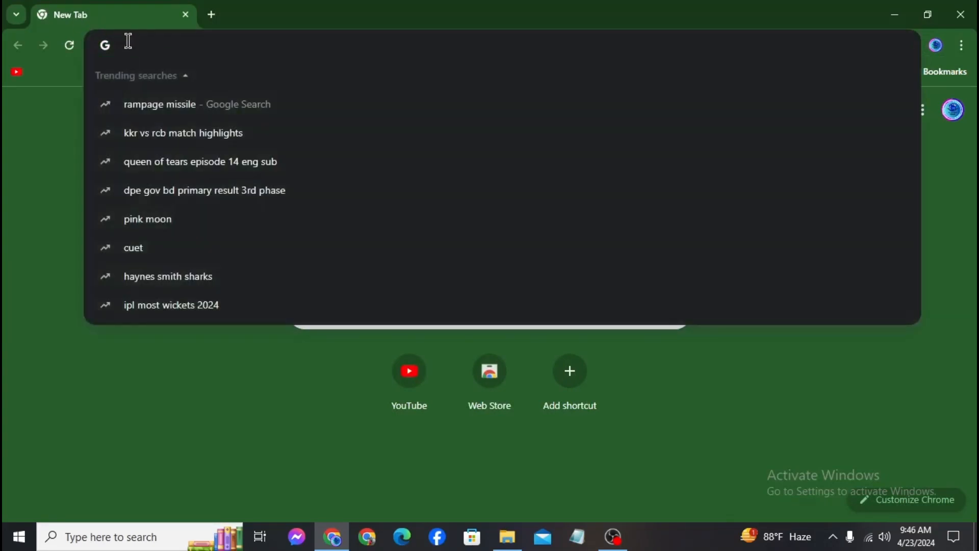
{"action": "type", "text": "canva"}
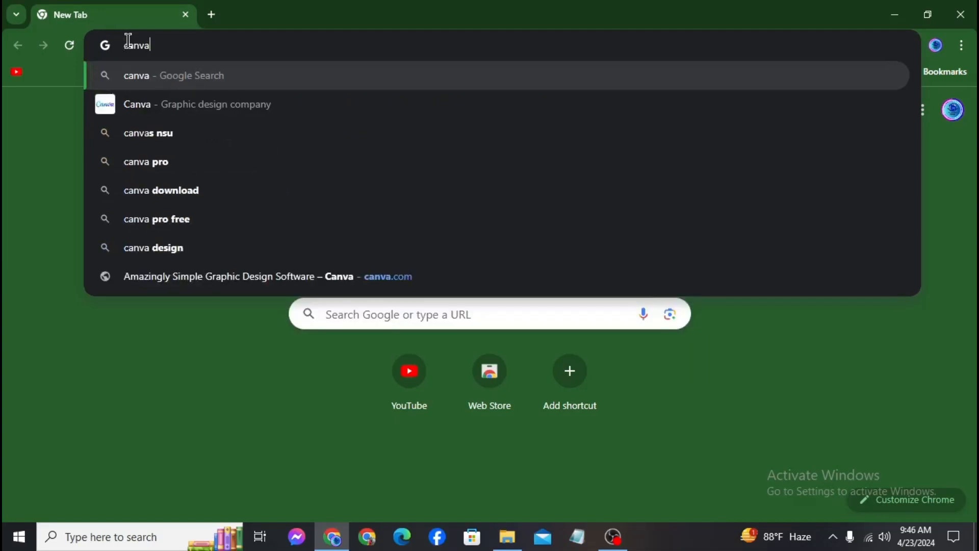
{"action": "key", "text": "Return"}
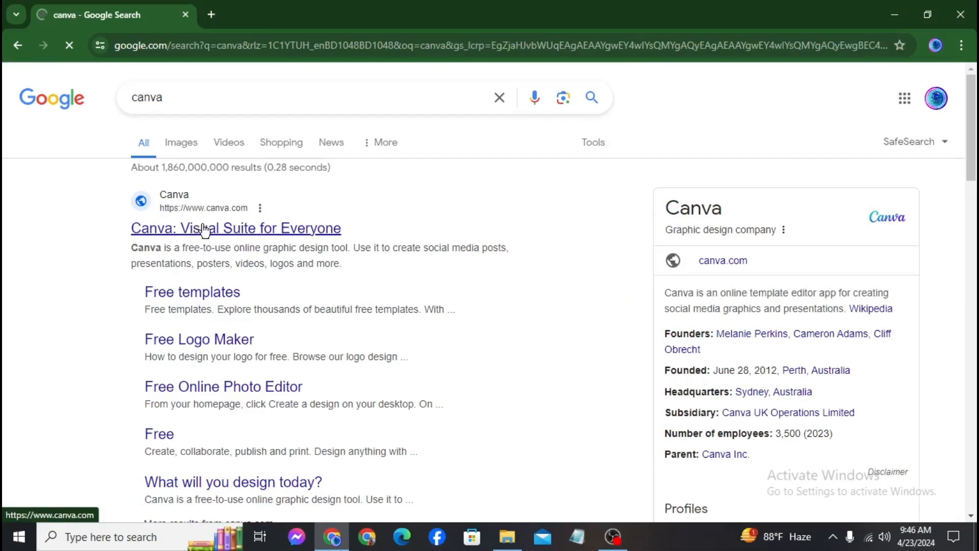
Open Canva's site, sign in with Google as a Personal user, and decline the Pro trial
{"action": "left_click", "coordinate": [202, 229]}
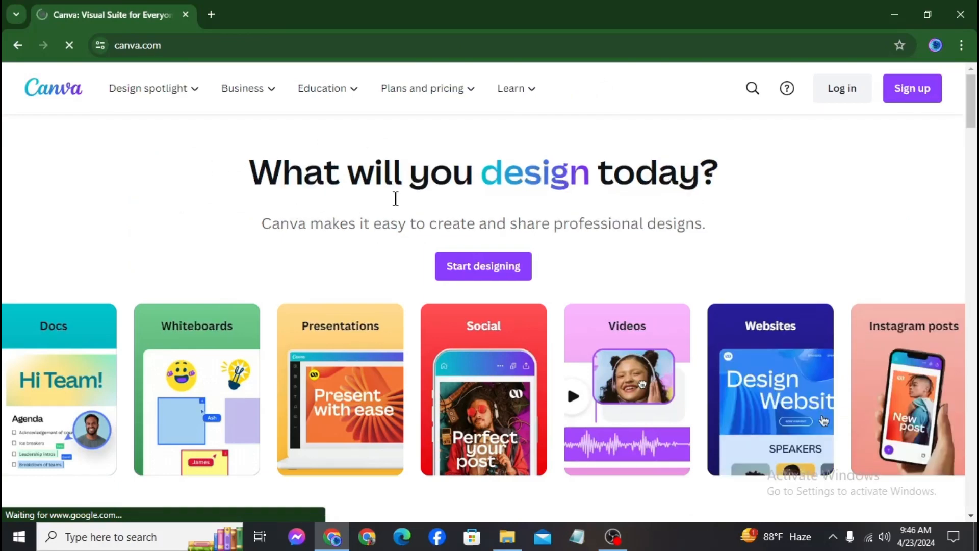
{"action": "scroll", "coordinate": [367, 234], "scroll_direction": "down", "scroll_amount": 4}
{"action": "scroll", "coordinate": [371, 241], "scroll_direction": "up", "scroll_amount": 4}
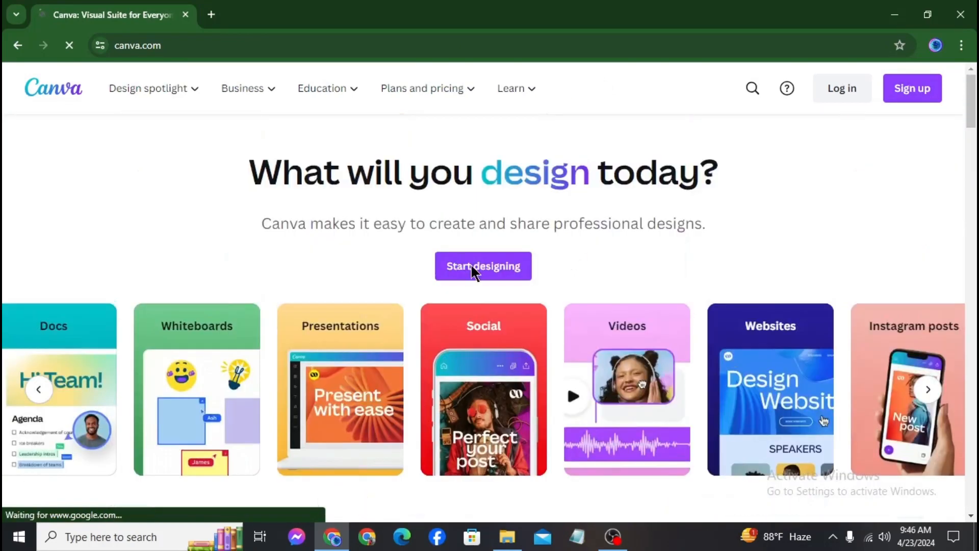
{"action": "left_click", "coordinate": [473, 270]}
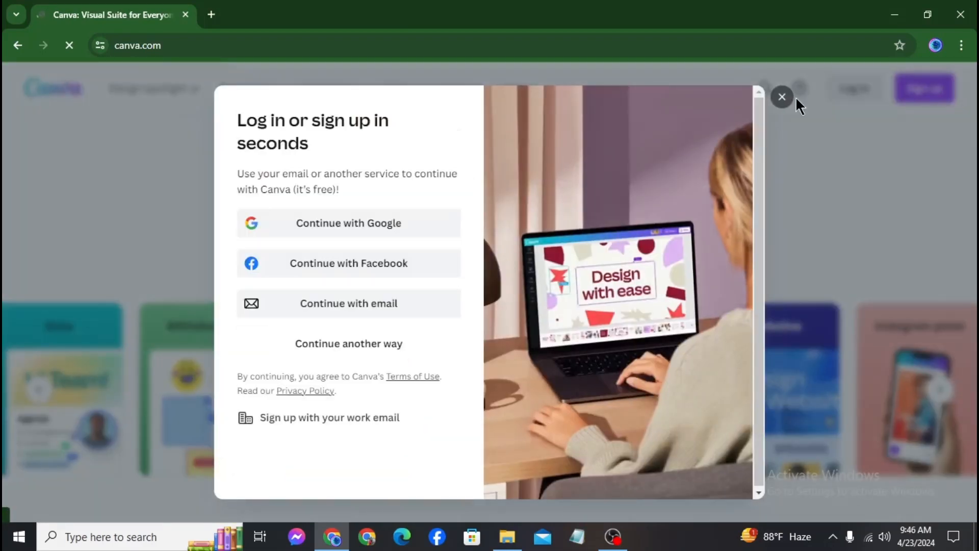
{"action": "left_click", "coordinate": [379, 223]}
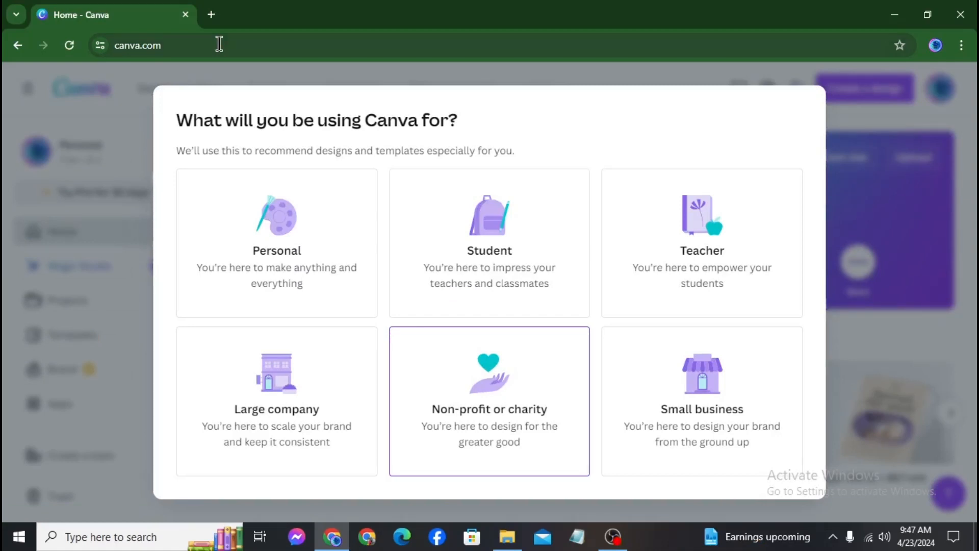
{"action": "left_click", "coordinate": [311, 236]}
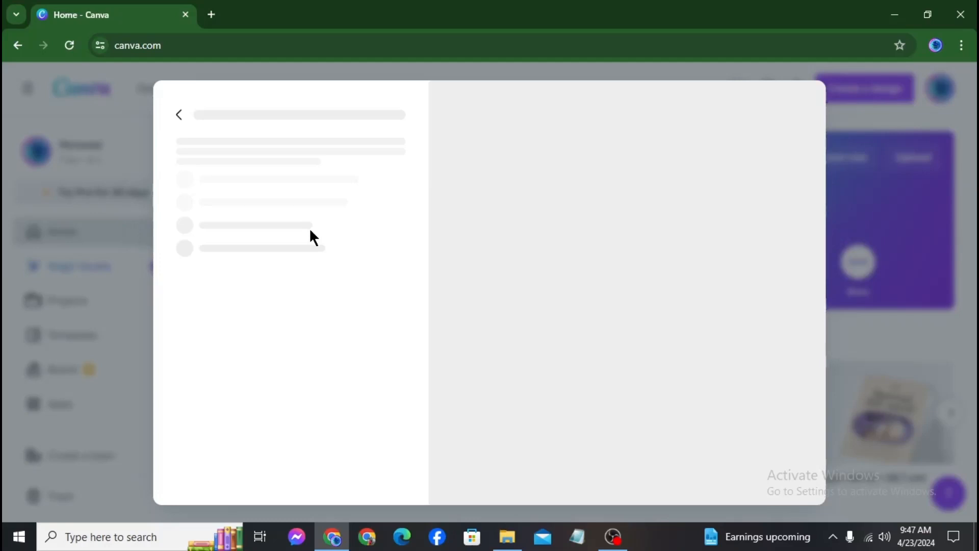
{"action": "left_click", "coordinate": [767, 122]}
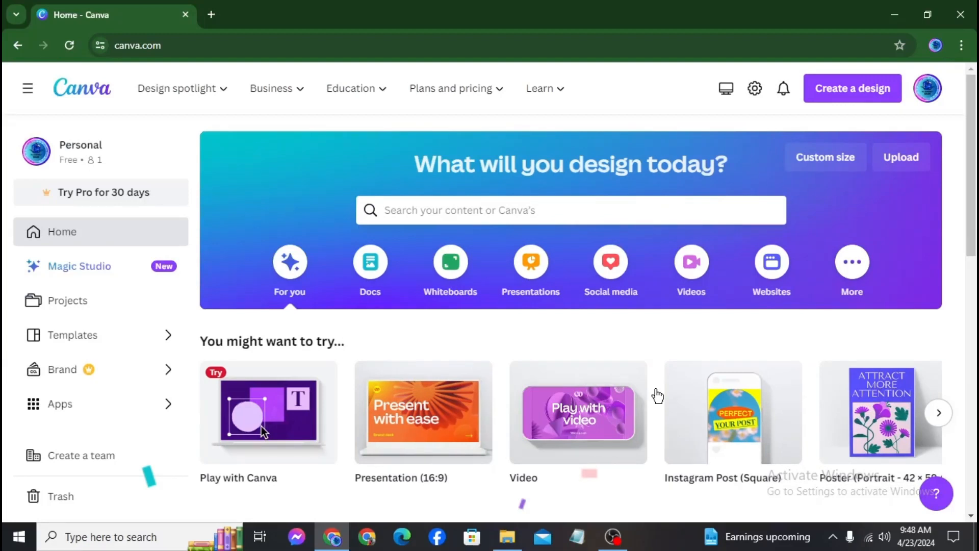
Search Canva's templates for 'logo for football club'
{"action": "left_click", "coordinate": [467, 210]}
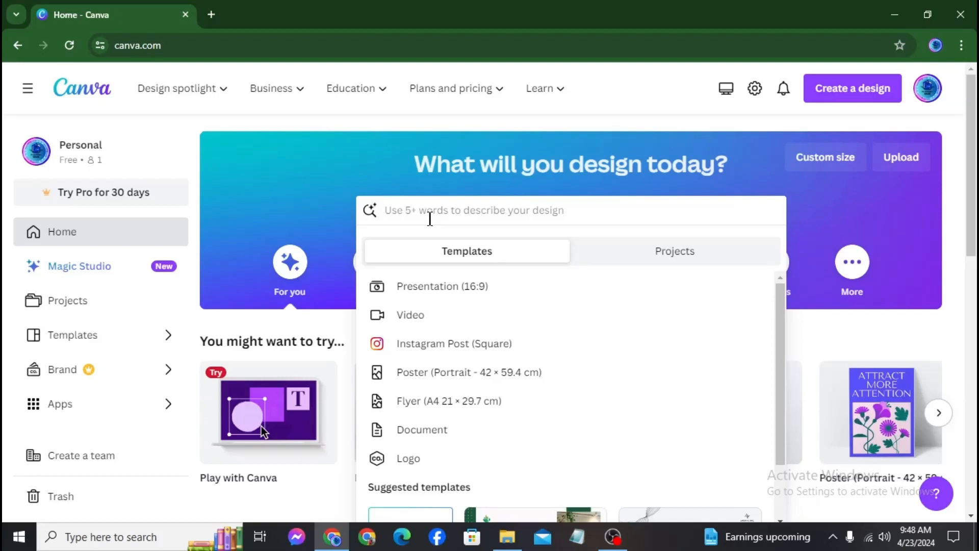
{"action": "type", "text": "logo for "}
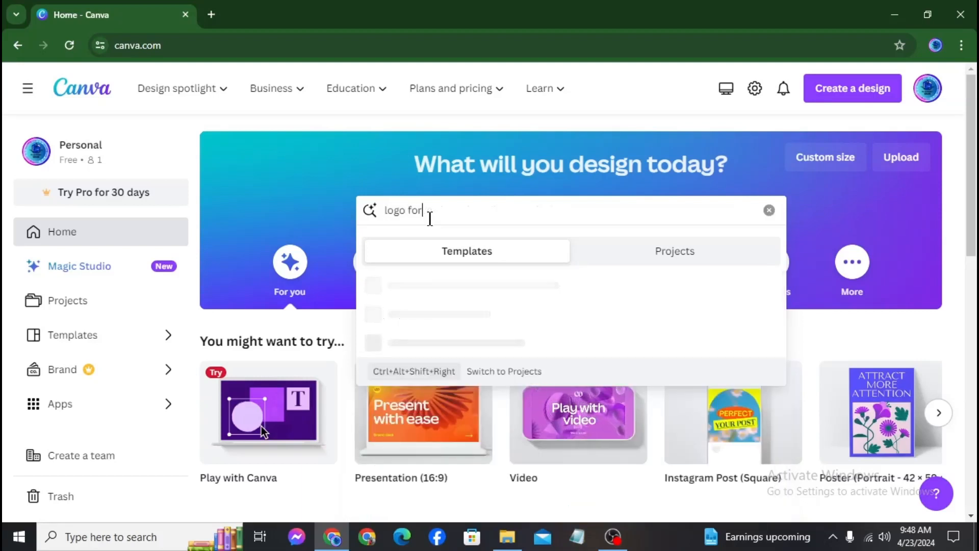
{"action": "type", "text": "football "}
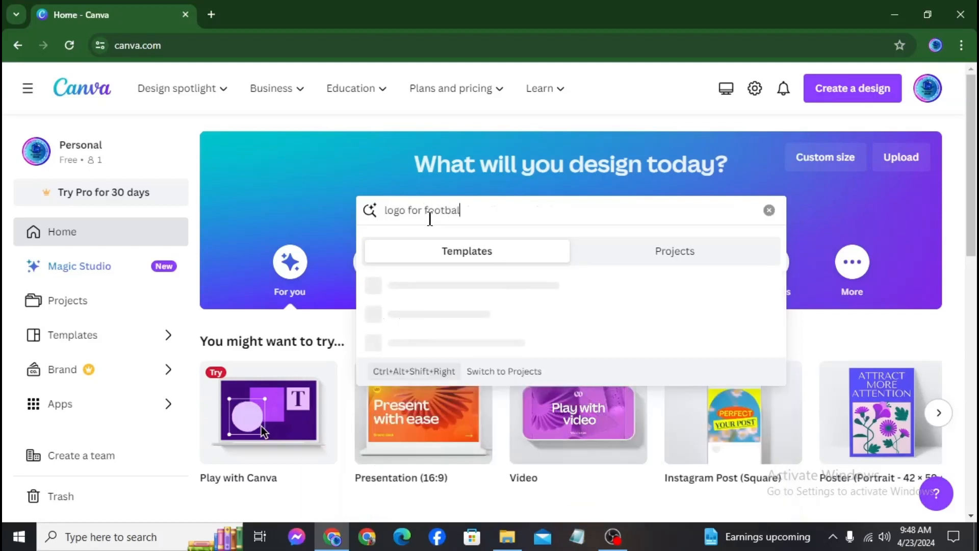
{"action": "type", "text": "club\\"}
{"action": "key", "text": "Return"}
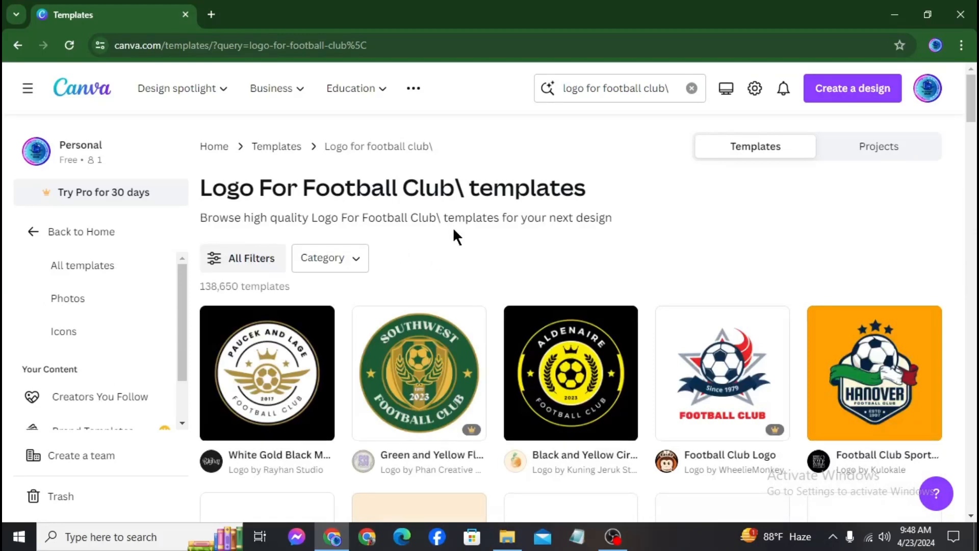
Browse the results and open the Blue and White Retro Vintage Football Club Badge Logo
{"action": "scroll", "coordinate": [682, 212], "scroll_direction": "down", "scroll_amount": 7}
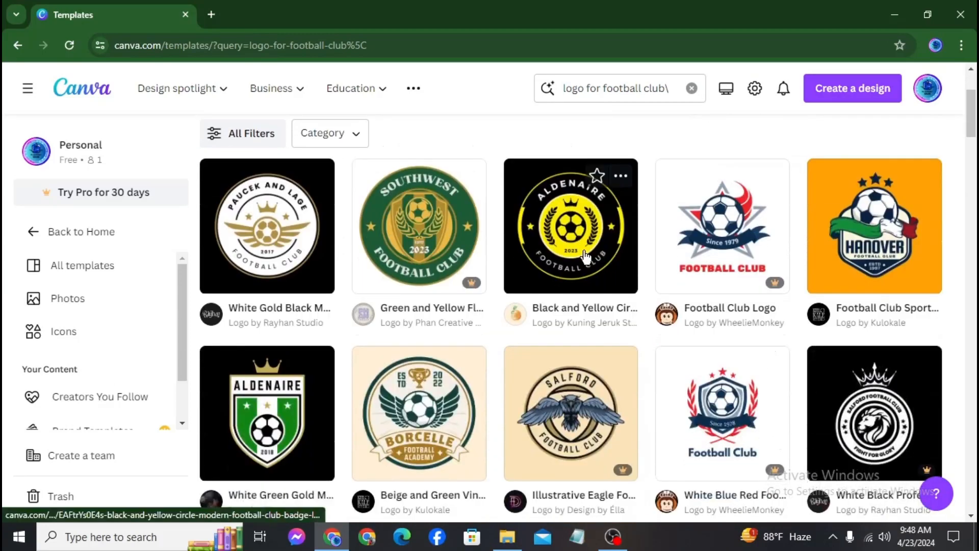
{"action": "scroll", "coordinate": [545, 236], "scroll_direction": "down", "scroll_amount": 3}
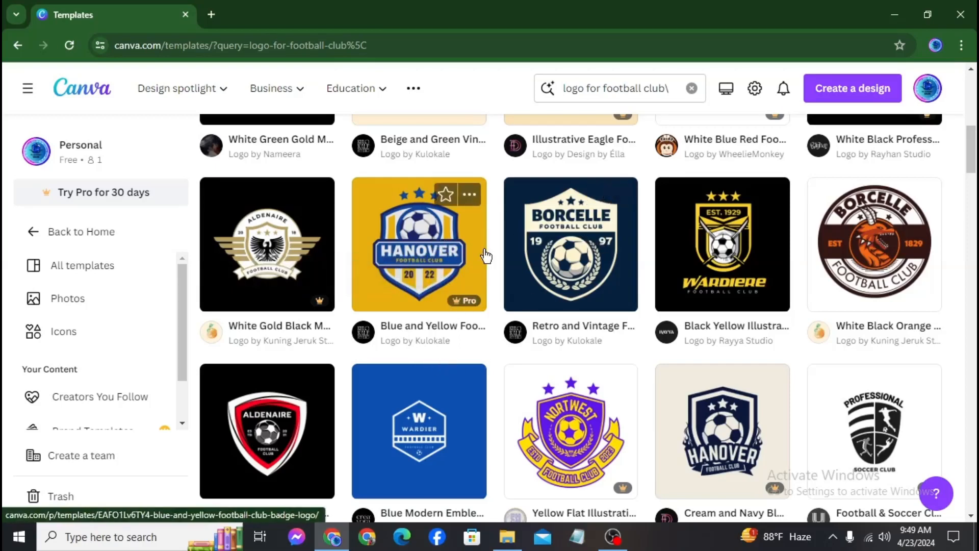
{"action": "scroll", "coordinate": [622, 380], "scroll_direction": "down", "scroll_amount": 3}
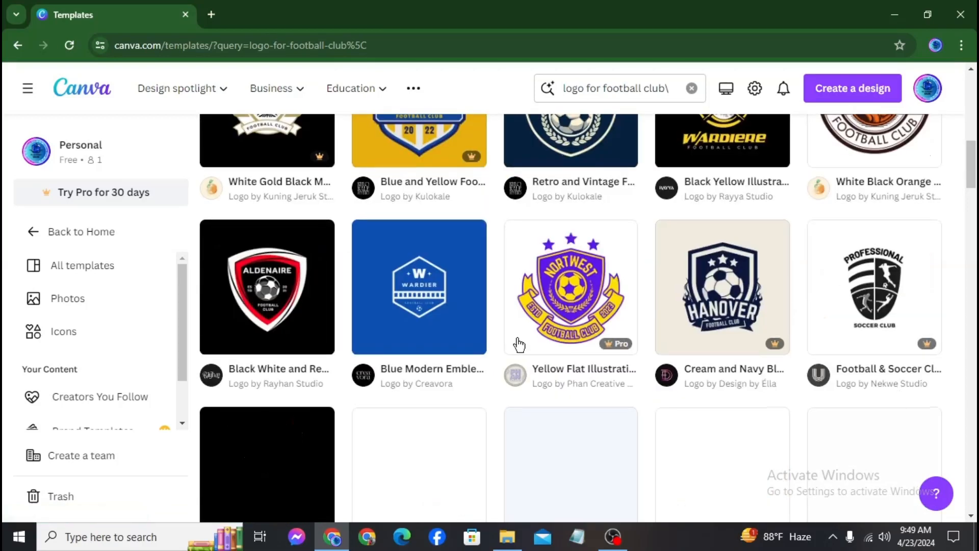
{"action": "scroll", "coordinate": [541, 373], "scroll_direction": "down", "scroll_amount": 10}
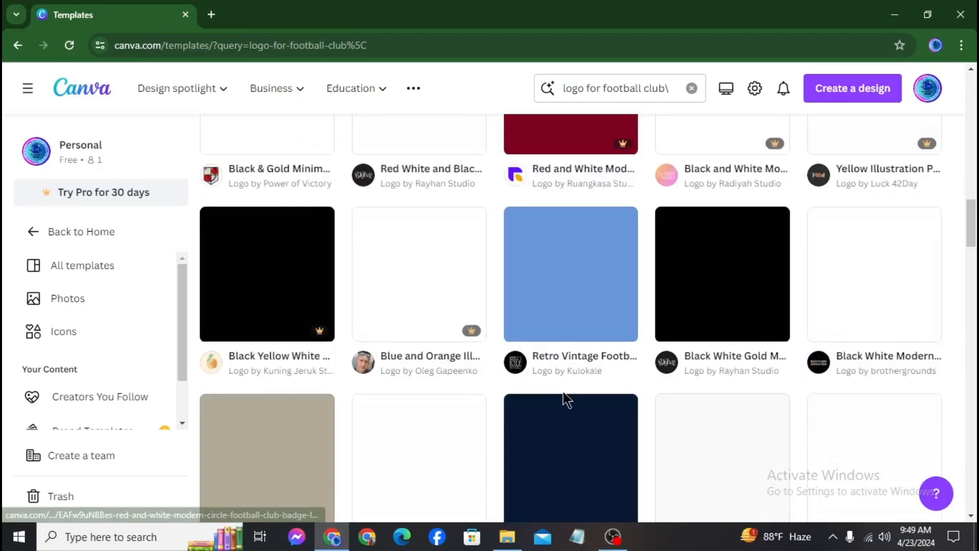
{"action": "scroll", "coordinate": [627, 408], "scroll_direction": "up", "scroll_amount": 1}
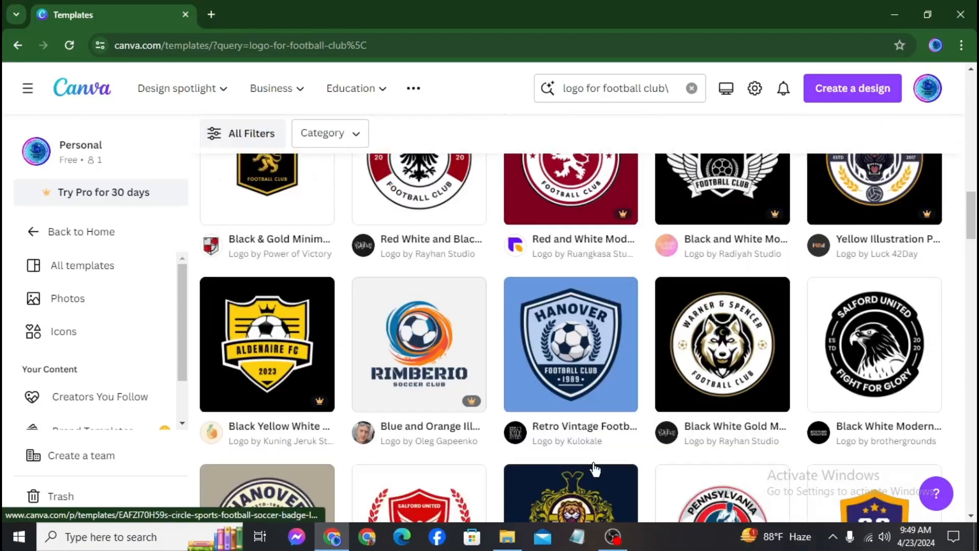
{"action": "scroll", "coordinate": [639, 425], "scroll_direction": "down", "scroll_amount": 6}
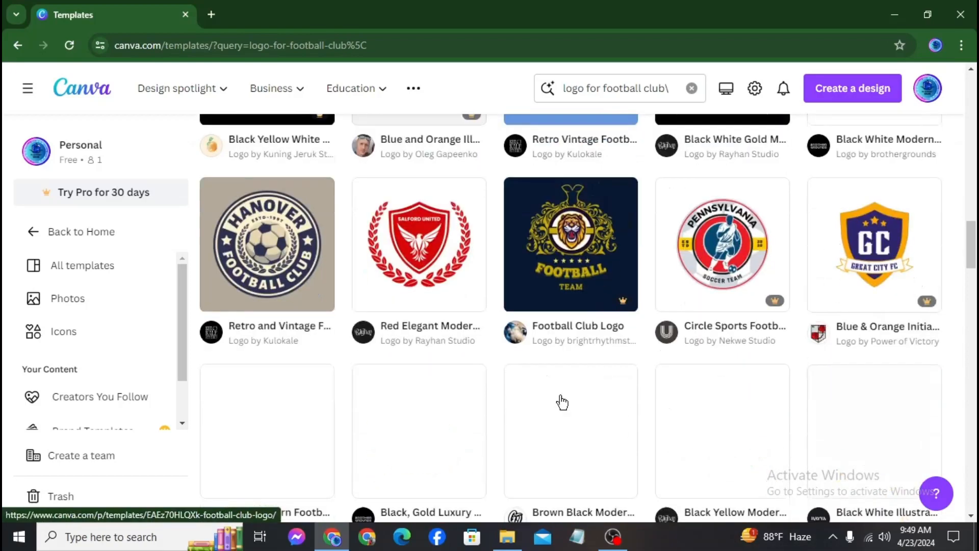
{"action": "scroll", "coordinate": [530, 383], "scroll_direction": "down", "scroll_amount": 5}
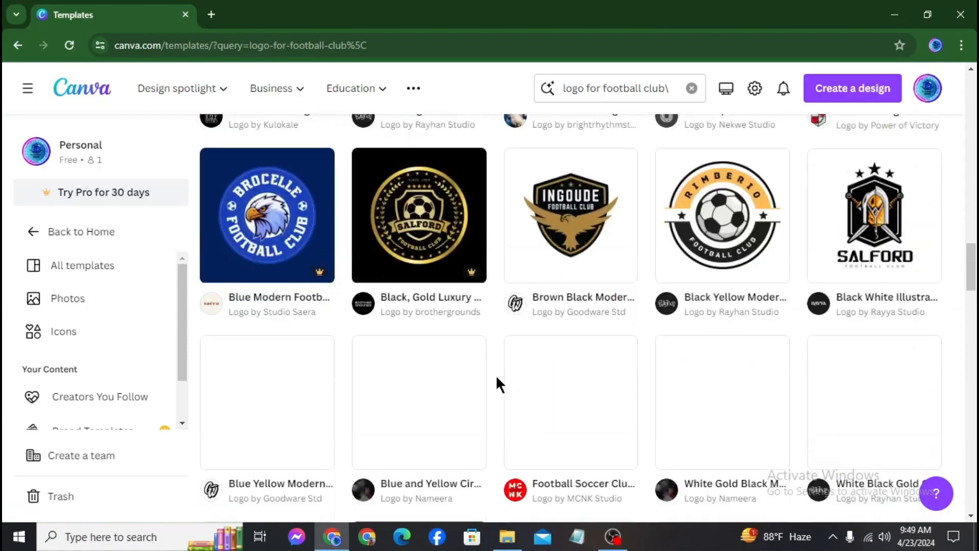
{"action": "scroll", "coordinate": [521, 388], "scroll_direction": "up", "scroll_amount": 5}
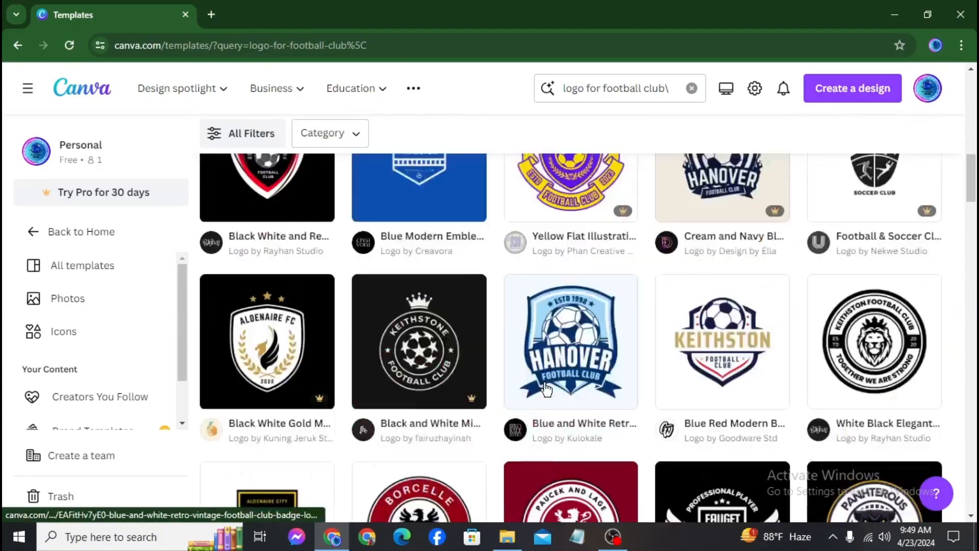
{"action": "scroll", "coordinate": [546, 389], "scroll_direction": "up", "scroll_amount": 1}
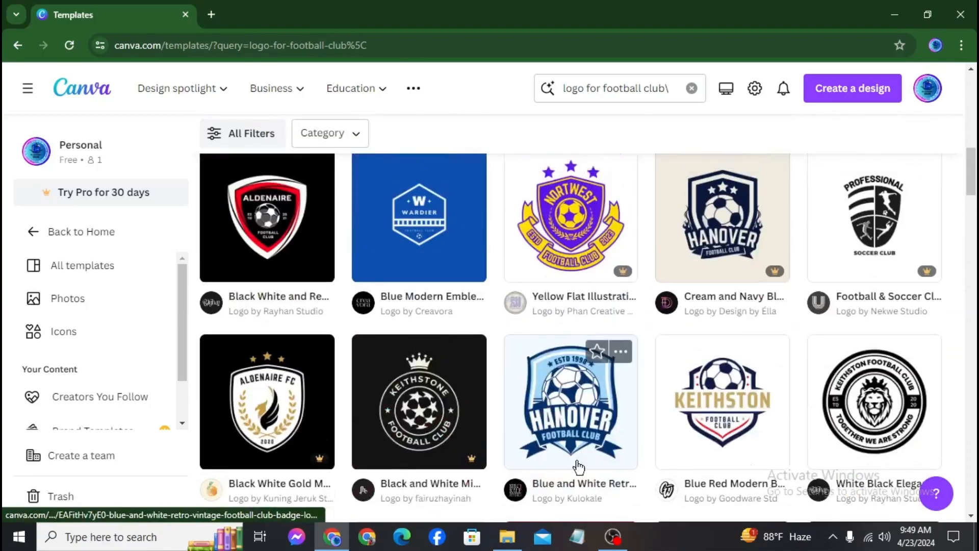
{"action": "left_click", "coordinate": [553, 394]}
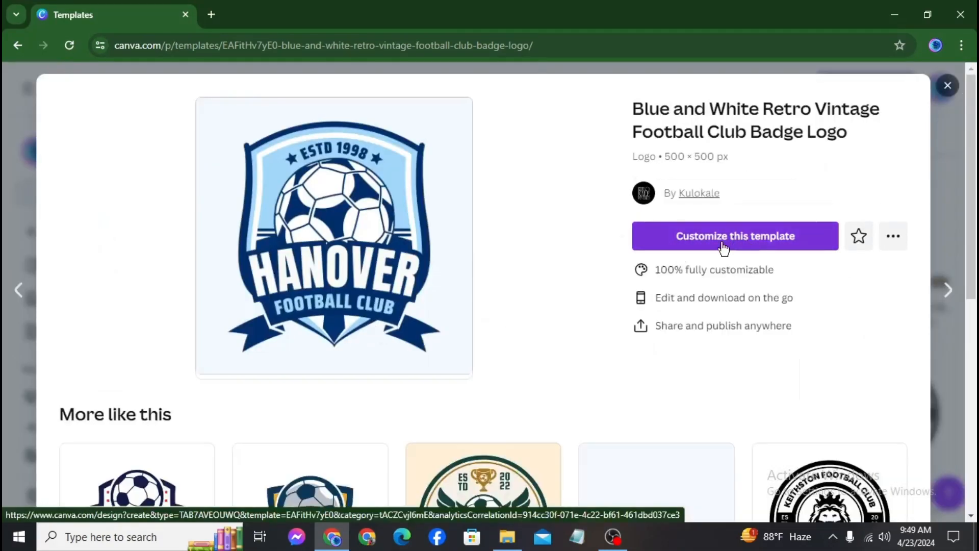
Customize the Blue and White Retro Vintage badge template in the Canva editor
{"action": "left_click", "coordinate": [724, 244]}
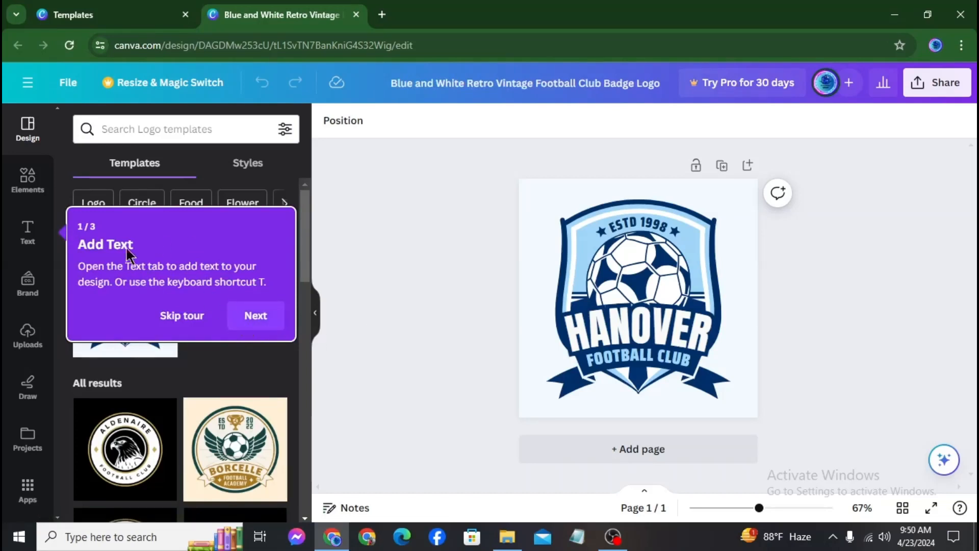
Add a subheading, drag it off the badge to remove it, and dismiss the tour
{"action": "left_click", "coordinate": [248, 312]}
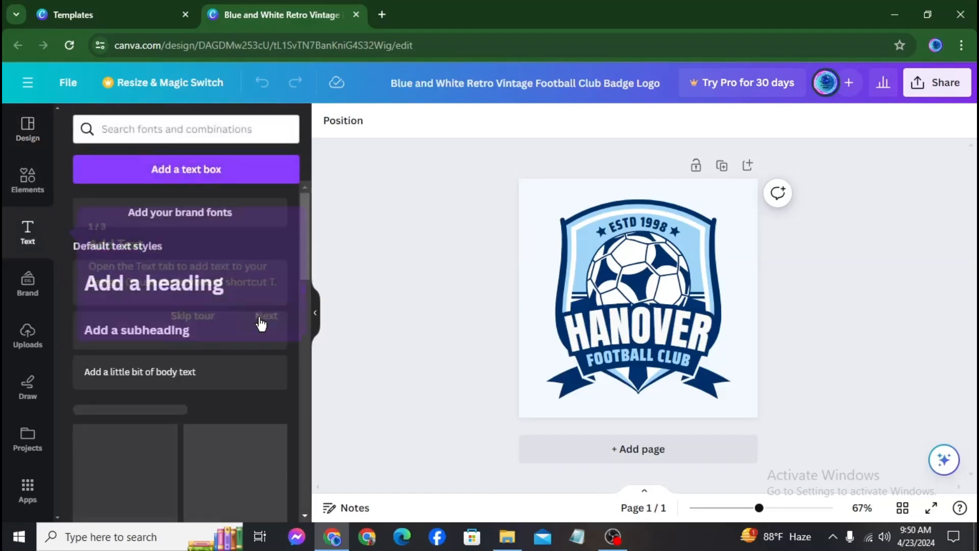
{"action": "left_click", "coordinate": [240, 334]}
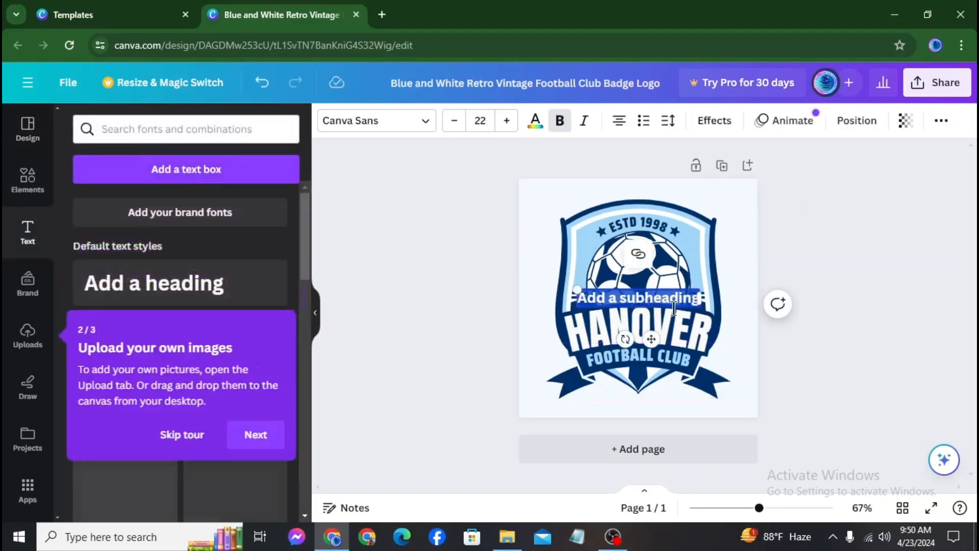
{"action": "left_click", "coordinate": [647, 298]}
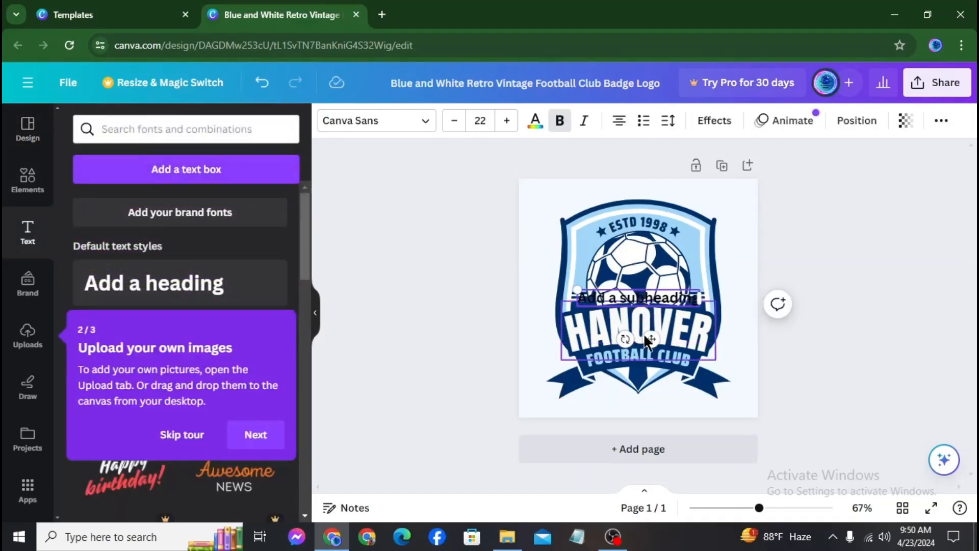
{"action": "left_click_drag", "start_coordinate": [651, 339], "coordinate": [271, 371]}
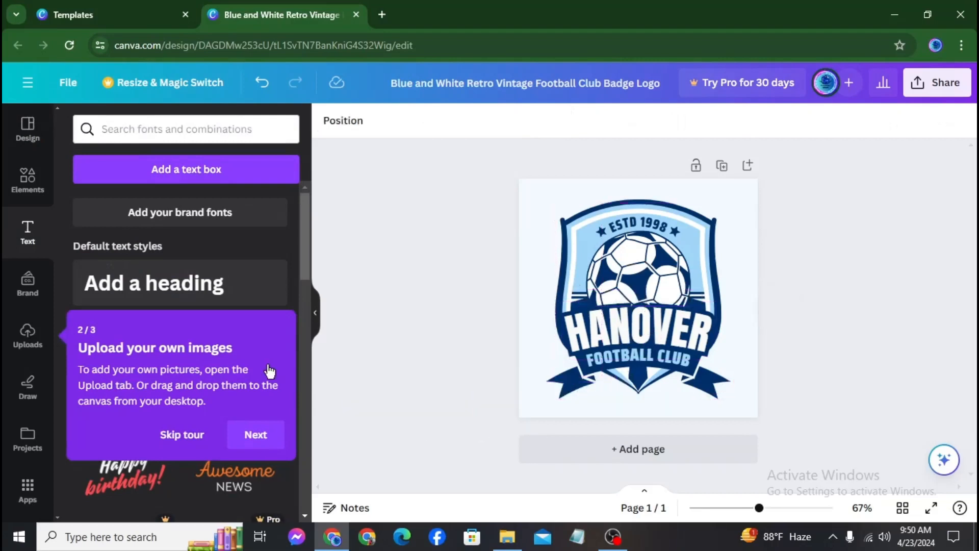
{"action": "left_click", "coordinate": [255, 434]}
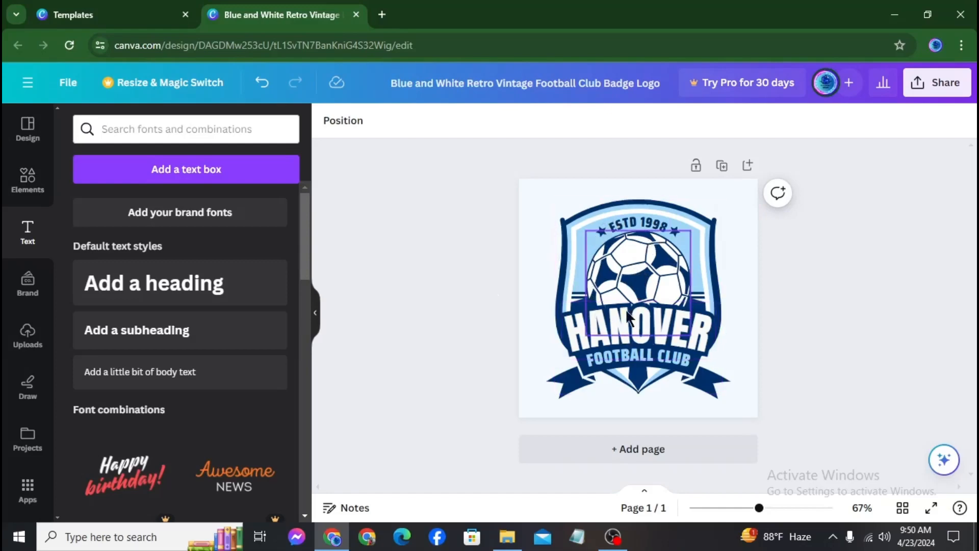
Show the Design tab's logo templates, briefly checking the main menu, and scroll the list
{"action": "left_click", "coordinate": [25, 137]}
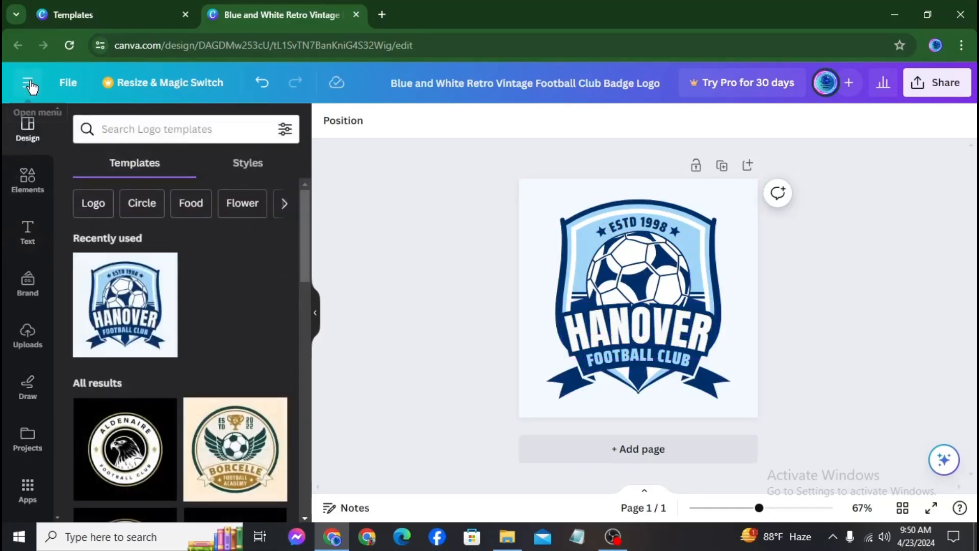
{"action": "left_click", "coordinate": [28, 83]}
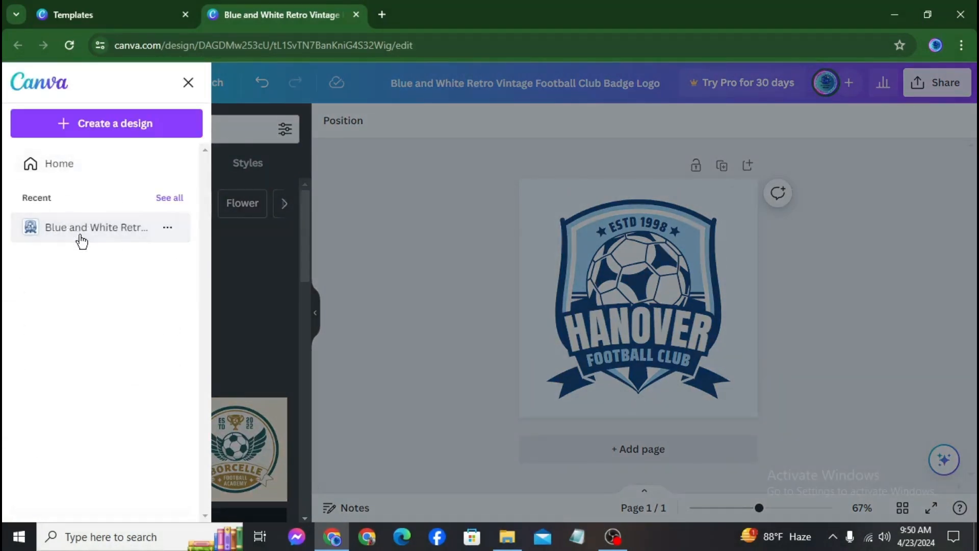
{"action": "left_click", "coordinate": [402, 214]}
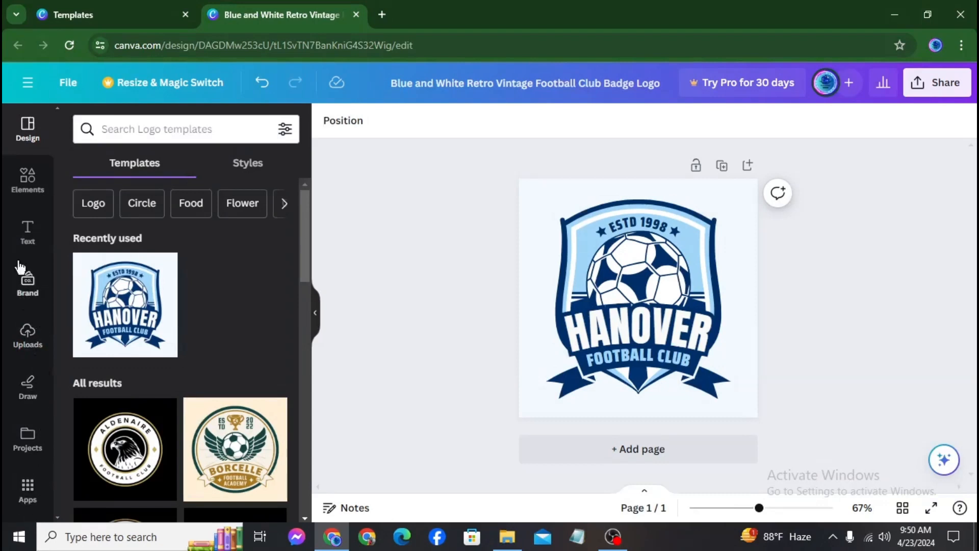
{"action": "scroll", "coordinate": [199, 352], "scroll_direction": "down", "scroll_amount": 4}
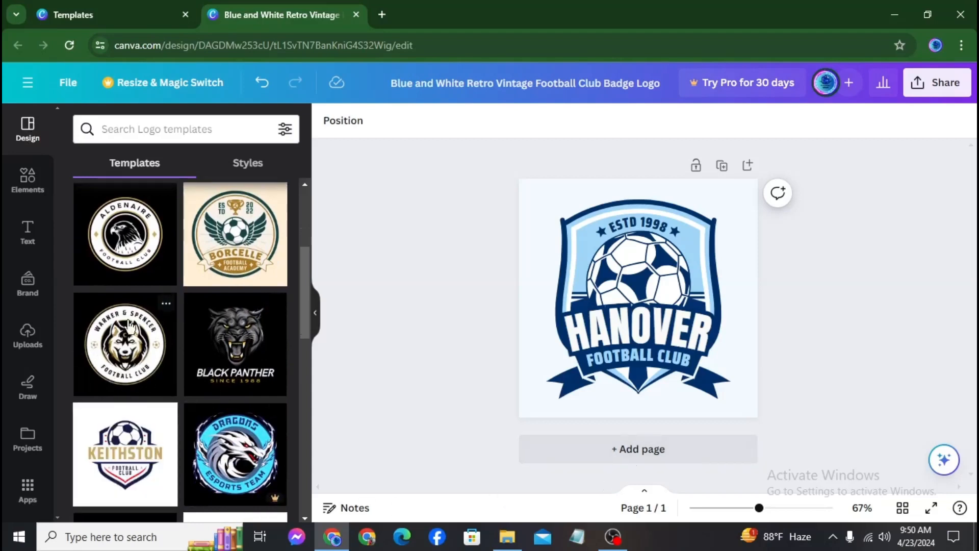
Add page 2 with the Warner & Spencer badge, deleting then restoring its wolf head
{"action": "left_click", "coordinate": [637, 447]}
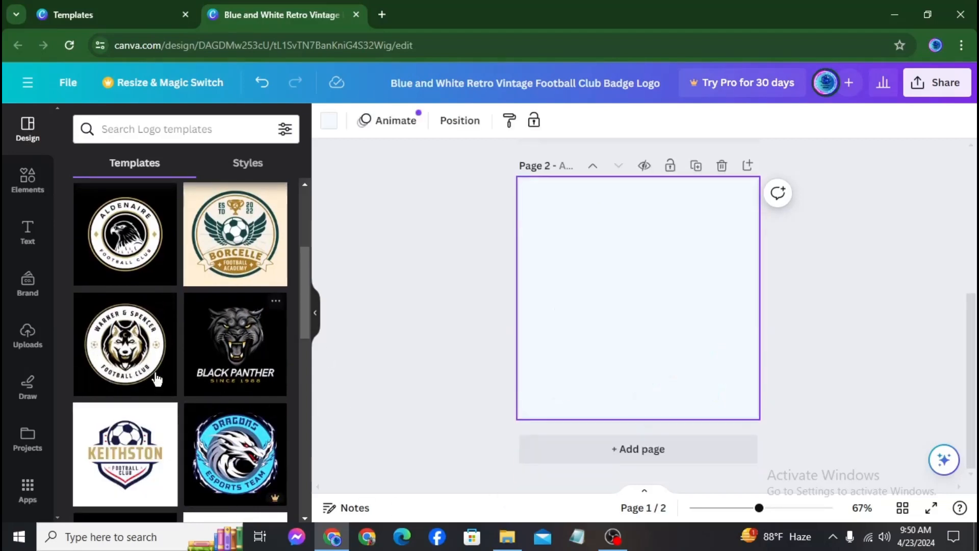
{"action": "left_click", "coordinate": [121, 363]}
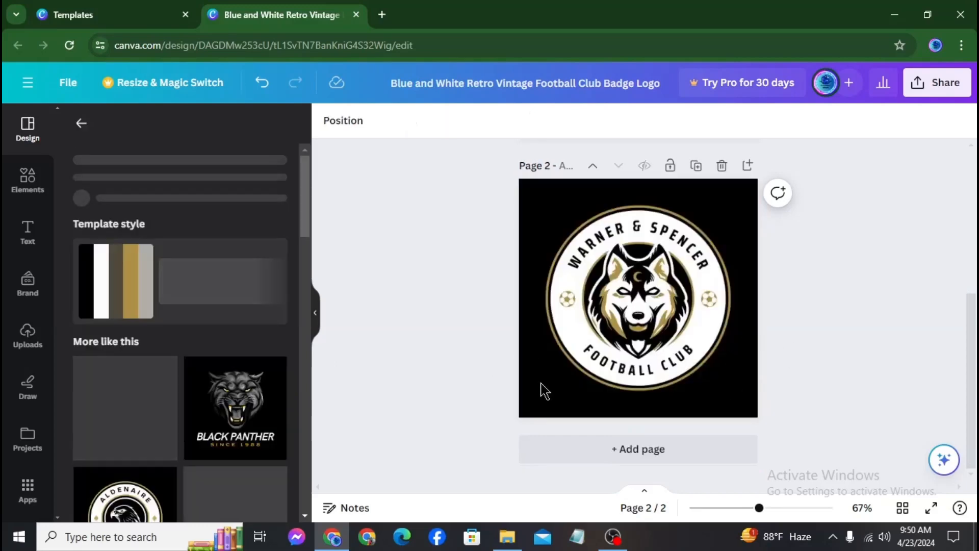
{"action": "scroll", "coordinate": [541, 392], "scroll_direction": "up", "scroll_amount": 5}
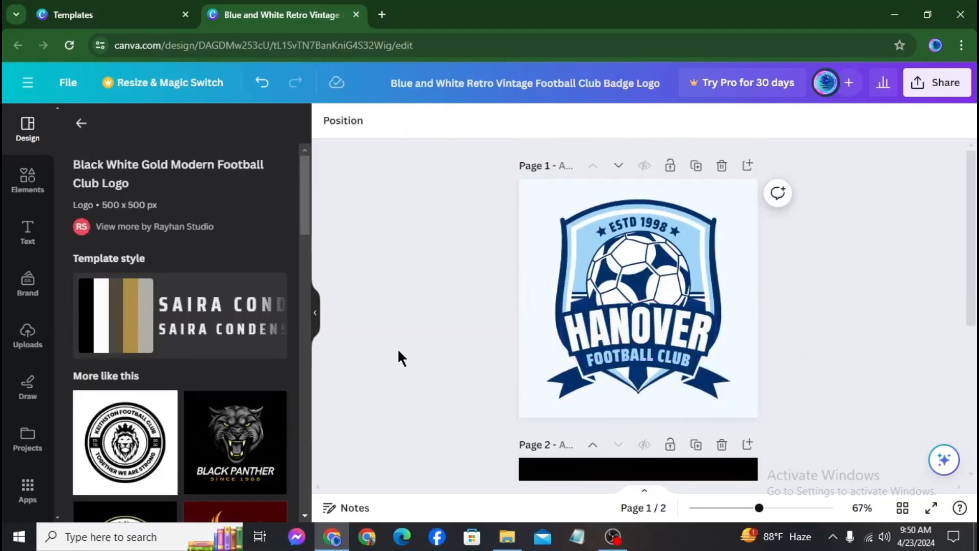
{"action": "scroll", "coordinate": [400, 356], "scroll_direction": "down", "scroll_amount": 4}
{"action": "key", "text": "Delete"}
{"action": "left_click", "coordinate": [28, 181]}
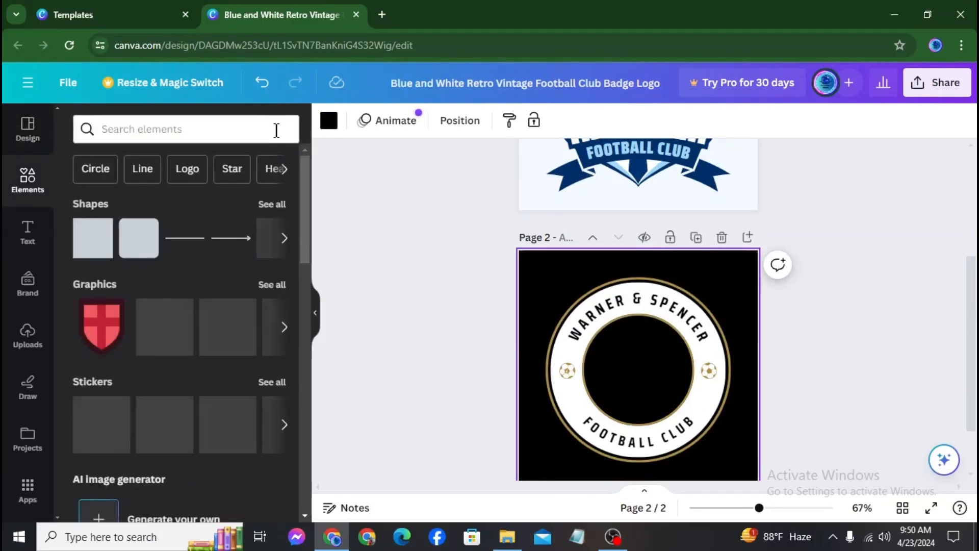
{"action": "key", "text": "ctrl+z"}
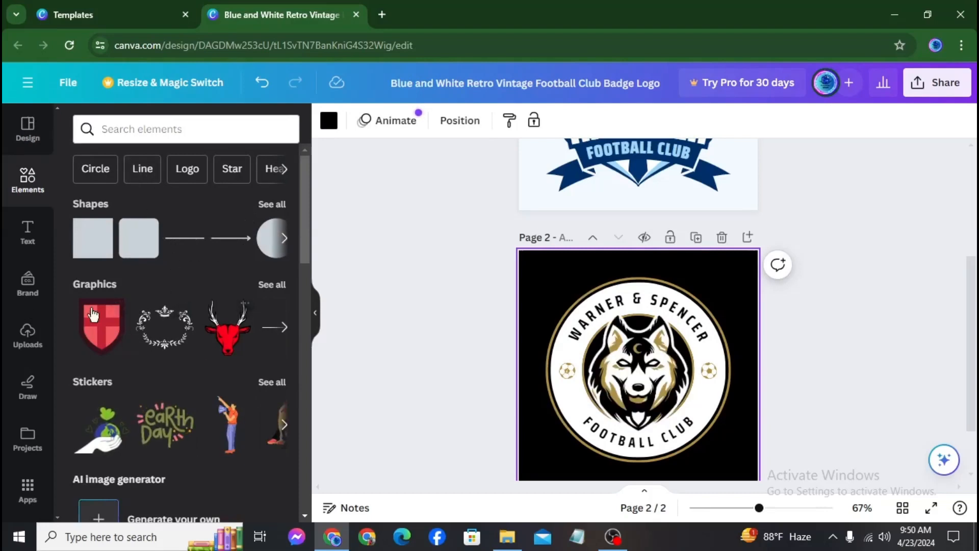
Page through the Elements graphics, then switch to the Text styles
{"action": "left_click", "coordinate": [281, 329]}
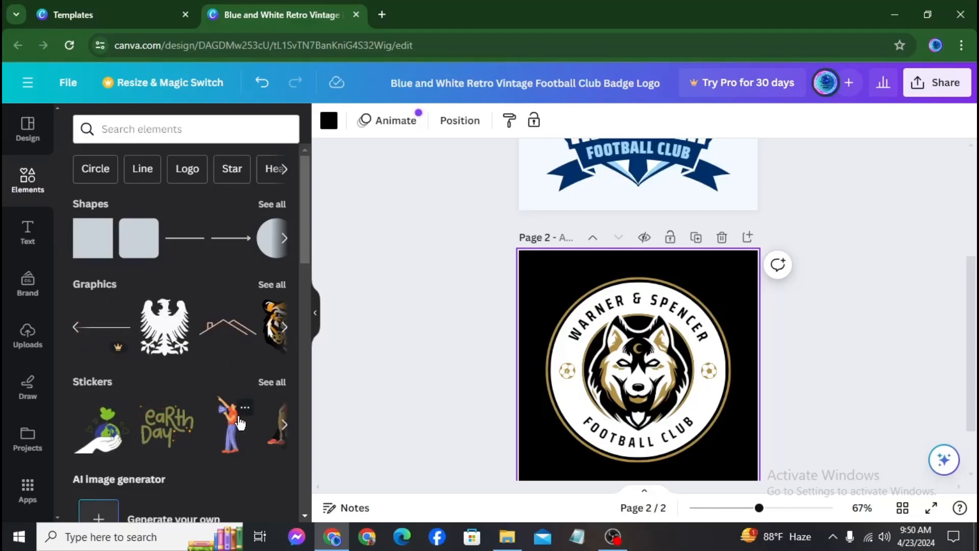
{"action": "left_click", "coordinate": [284, 329]}
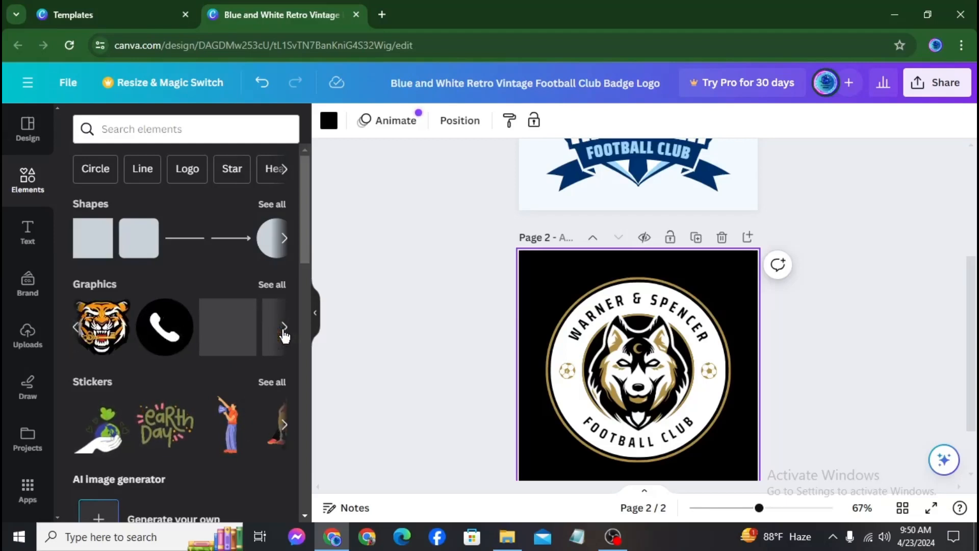
{"action": "left_click", "coordinate": [283, 329]}
{"action": "left_click", "coordinate": [284, 329]}
{"action": "left_click", "coordinate": [283, 329]}
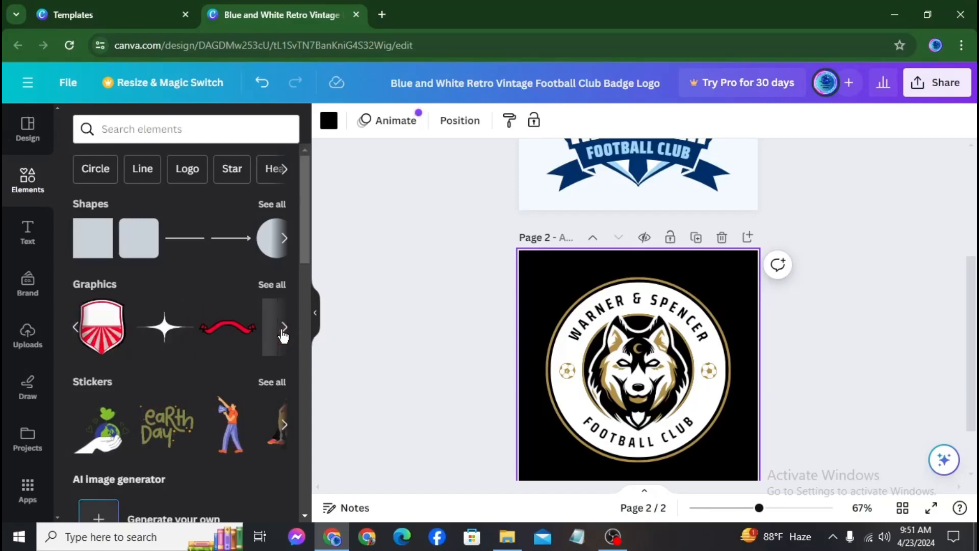
{"action": "scroll", "coordinate": [197, 422], "scroll_direction": "down", "scroll_amount": 10}
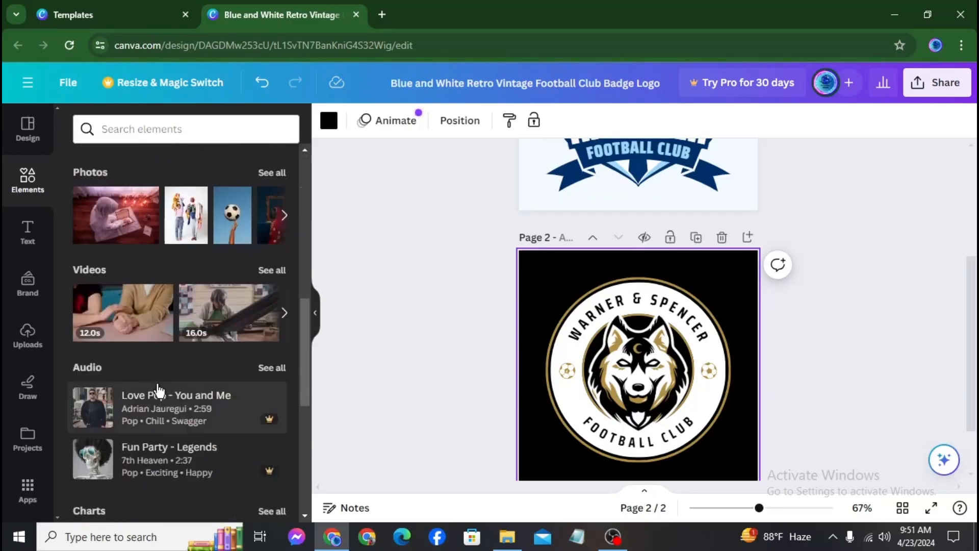
{"action": "scroll", "coordinate": [158, 390], "scroll_direction": "up", "scroll_amount": 5}
{"action": "left_click", "coordinate": [28, 232]}
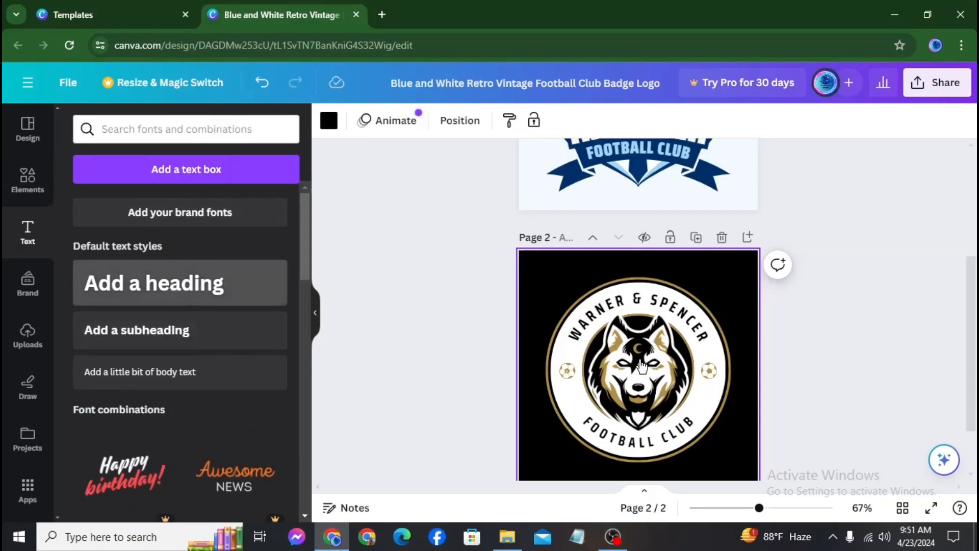
Place a heading on the page-2 badge and replace its placeholder with a name
{"action": "left_click_drag", "start_coordinate": [641, 367], "coordinate": [640, 368]}
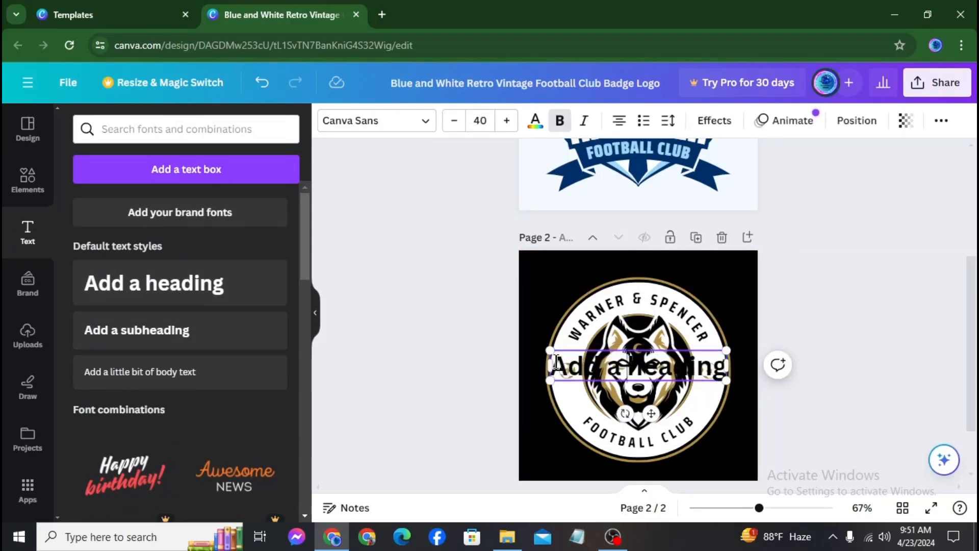
{"action": "left_click_drag", "start_coordinate": [556, 363], "coordinate": [754, 382]}
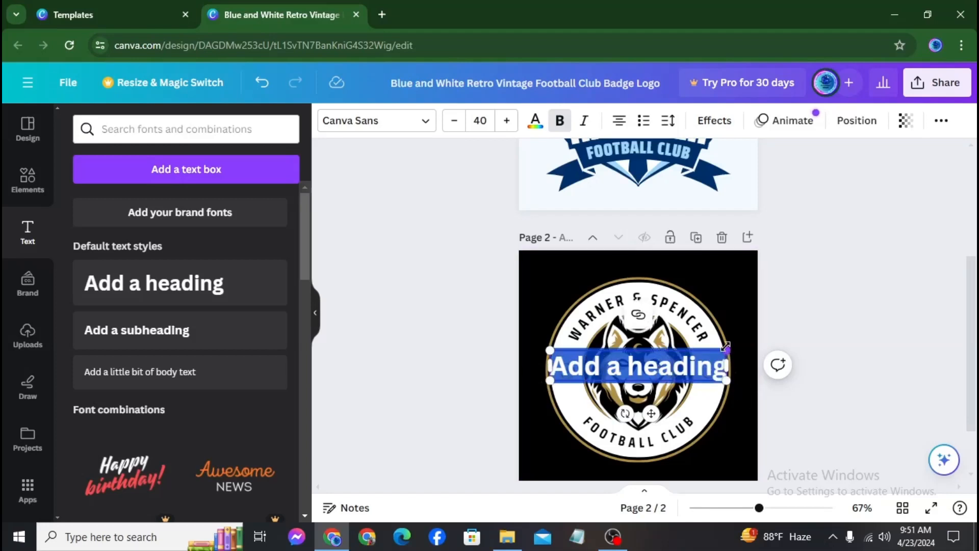
{"action": "key", "text": "BackSpace"}
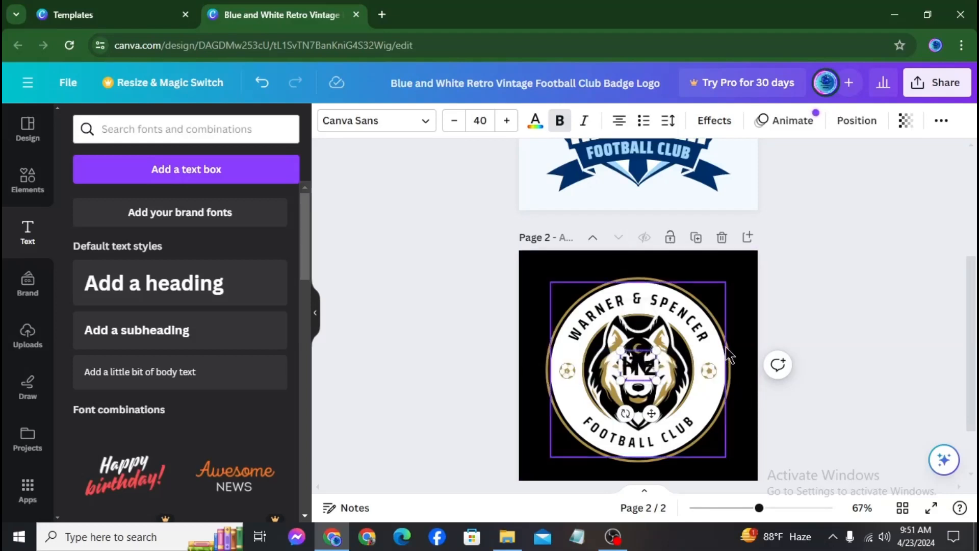
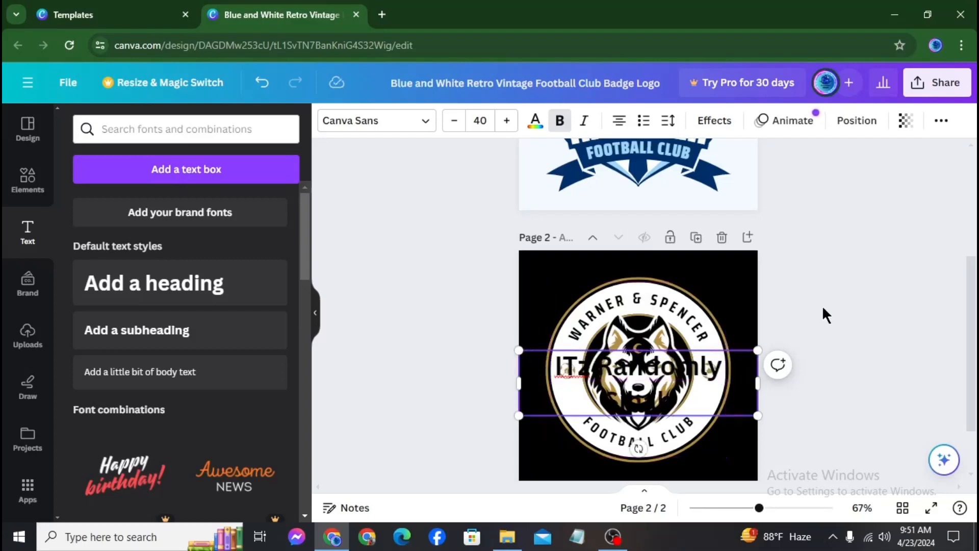
{"action": "left_click", "coordinate": [454, 342]}
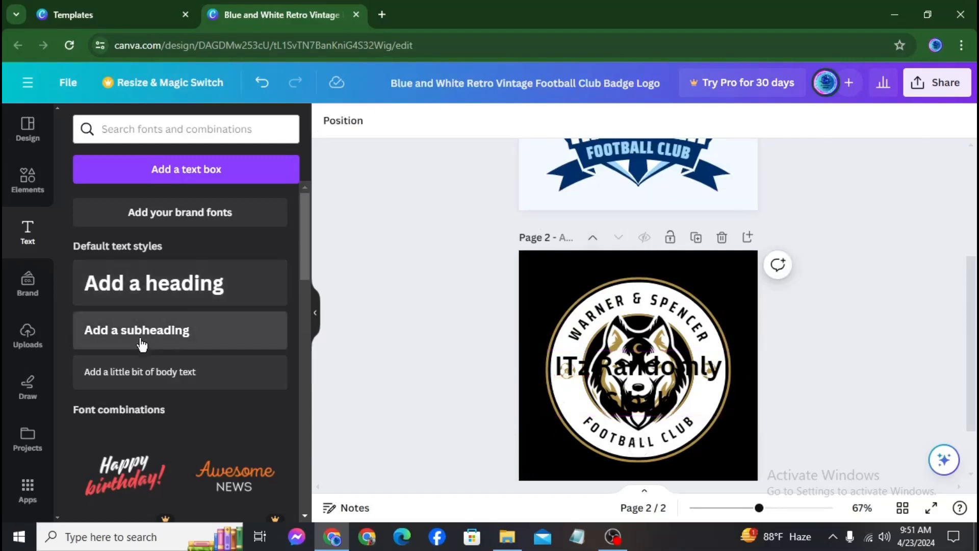
Scroll through the Text panel's font combinations, then switch to the Uploads panel
{"action": "scroll", "coordinate": [228, 404], "scroll_direction": "down", "scroll_amount": 4}
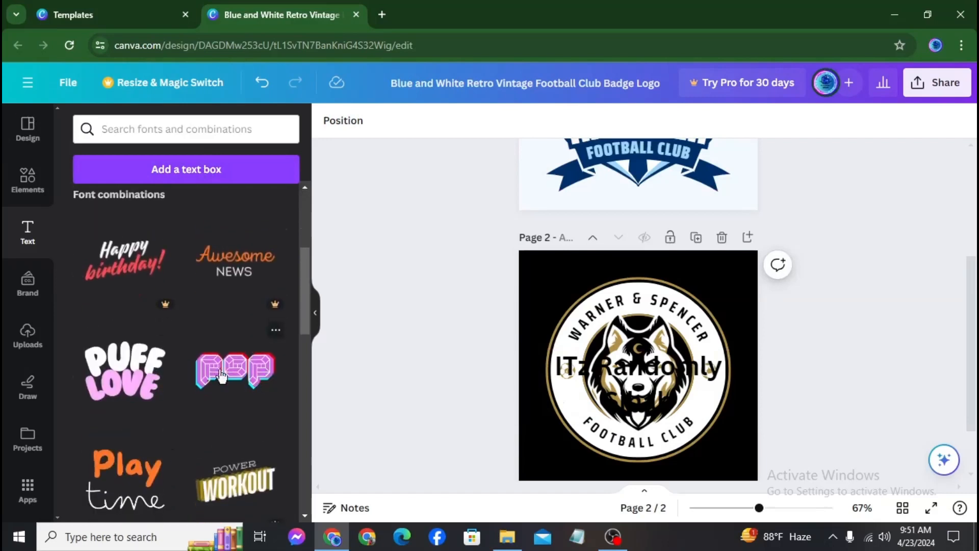
{"action": "scroll", "coordinate": [204, 380], "scroll_direction": "down", "scroll_amount": 7}
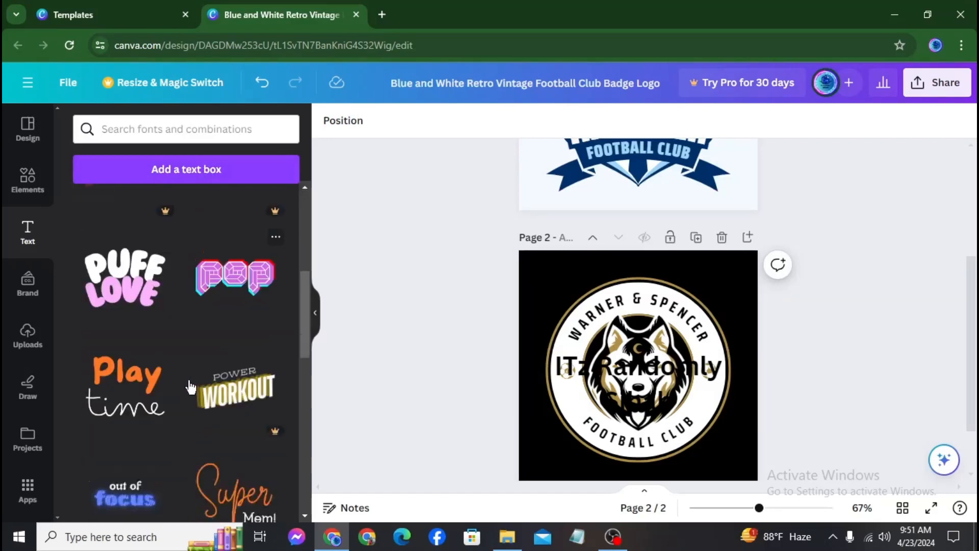
{"action": "scroll", "coordinate": [181, 380], "scroll_direction": "down", "scroll_amount": 2}
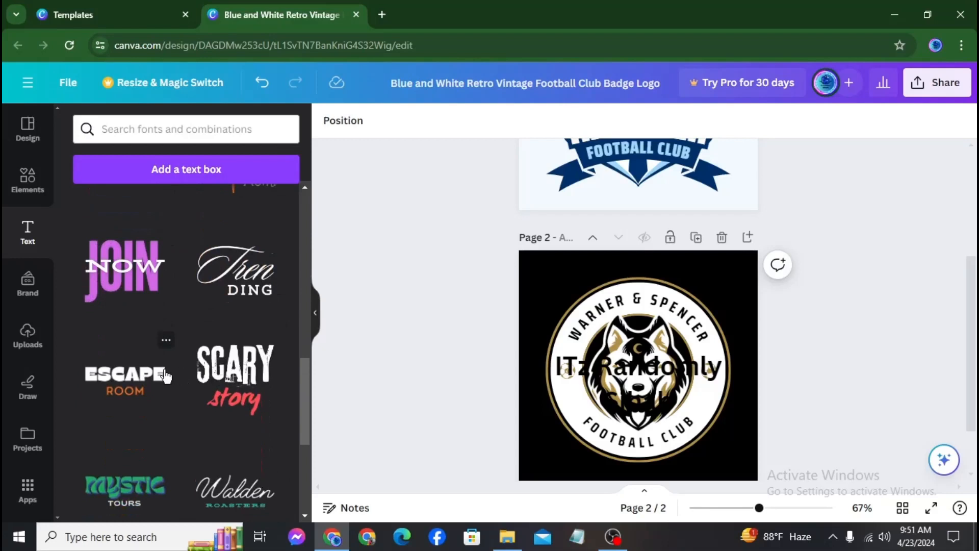
{"action": "scroll", "coordinate": [166, 376], "scroll_direction": "down", "scroll_amount": 5}
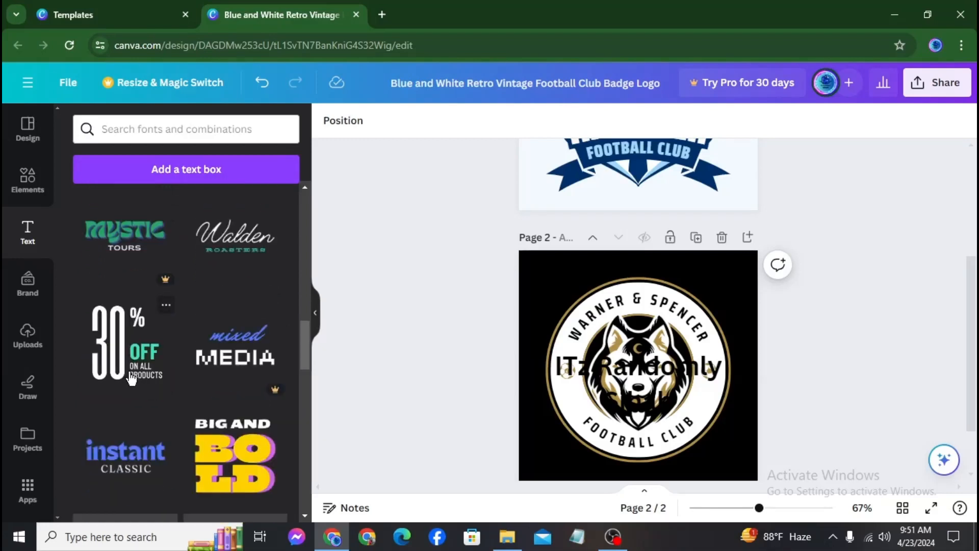
{"action": "left_click", "coordinate": [29, 337]}
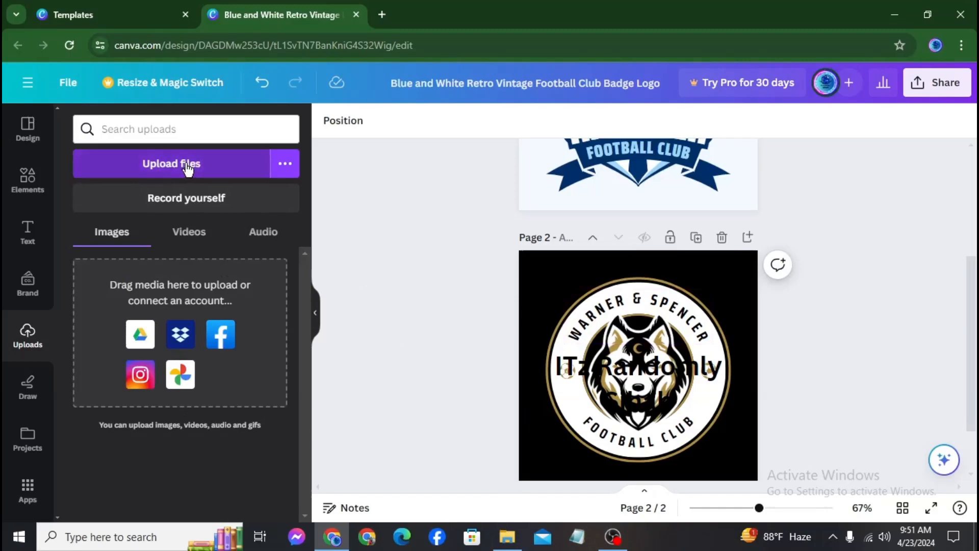
Upload the Blue Modern Marketing Ideas thumbnail image from the computer
{"action": "left_click", "coordinate": [188, 168]}
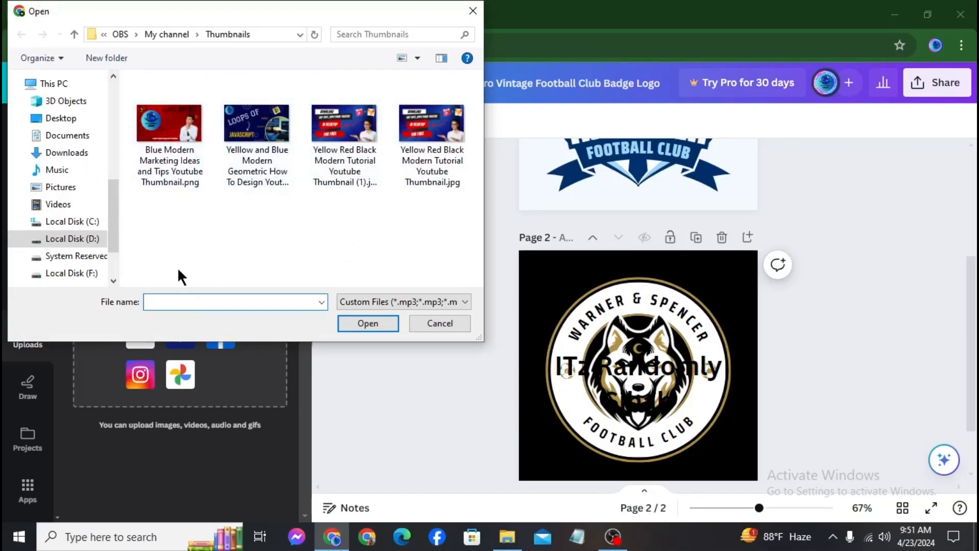
{"action": "left_click", "coordinate": [171, 141]}
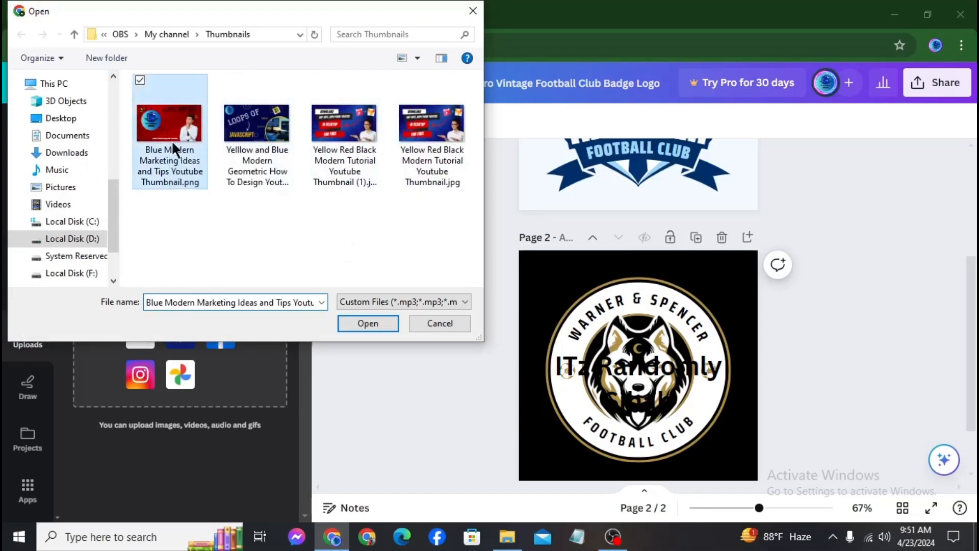
{"action": "left_click", "coordinate": [356, 326]}
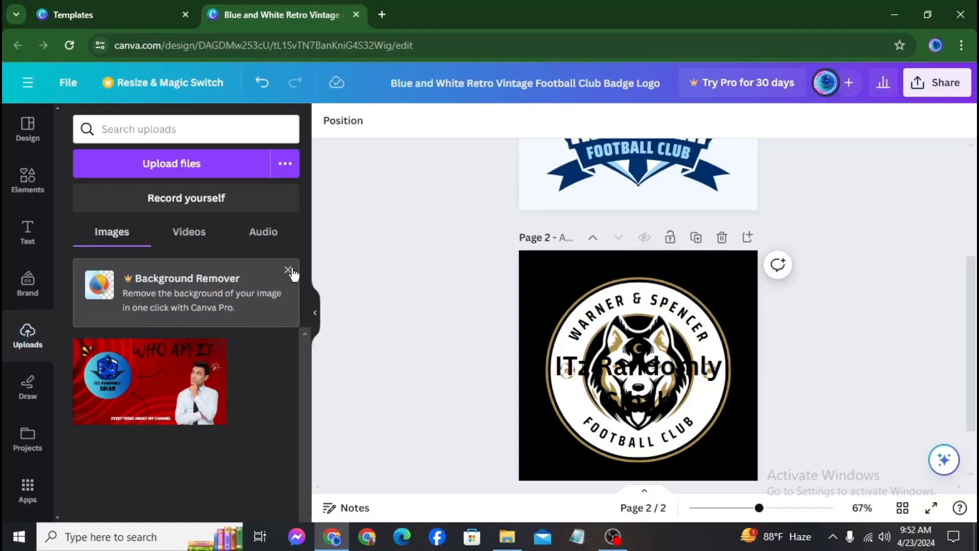
Check the Videos, Audio and Images upload tabs, then visit Draw and Projects
{"action": "left_click", "coordinate": [190, 236]}
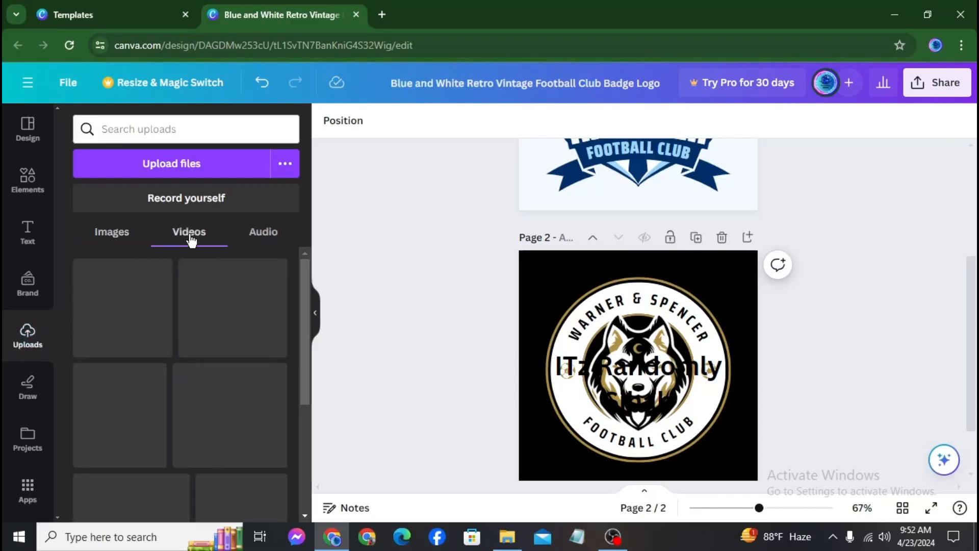
{"action": "left_click", "coordinate": [266, 237]}
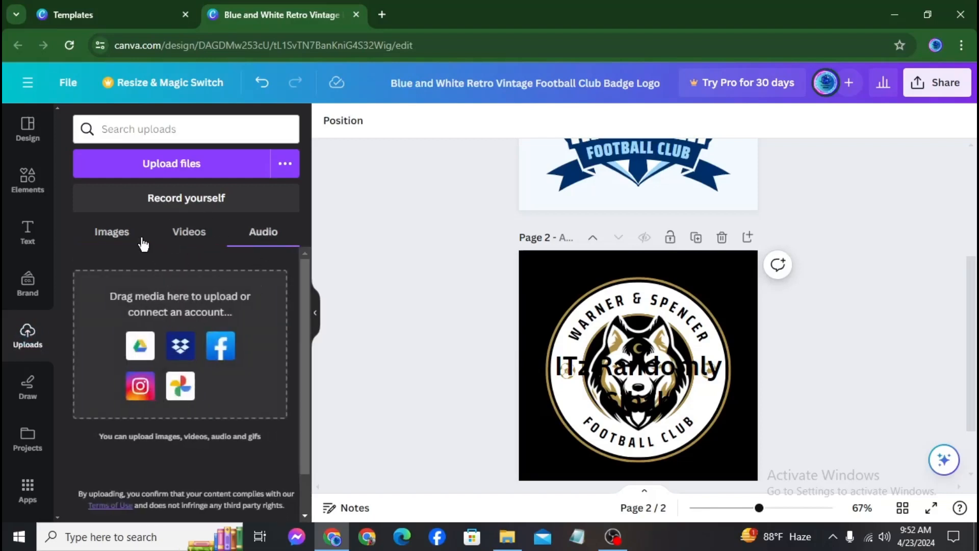
{"action": "left_click", "coordinate": [121, 241]}
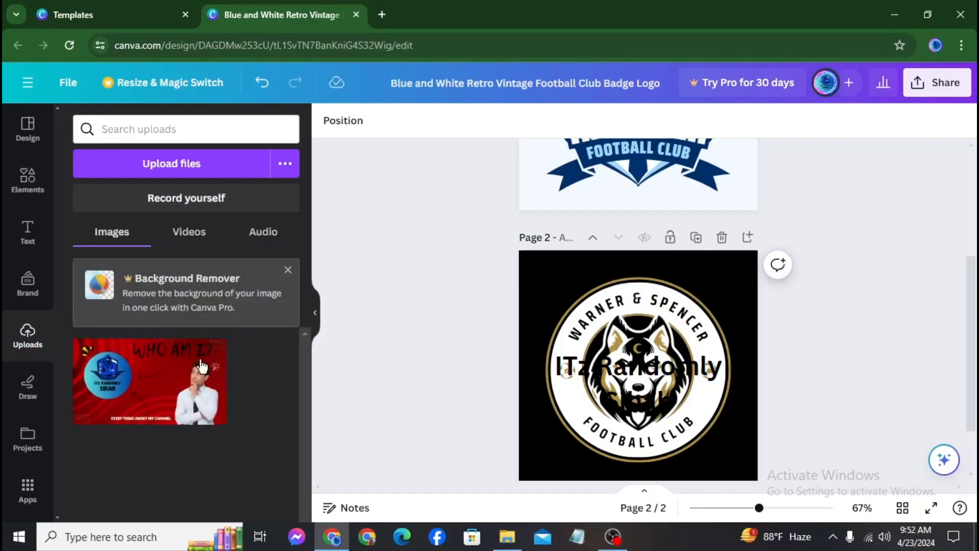
{"action": "left_click", "coordinate": [29, 386]}
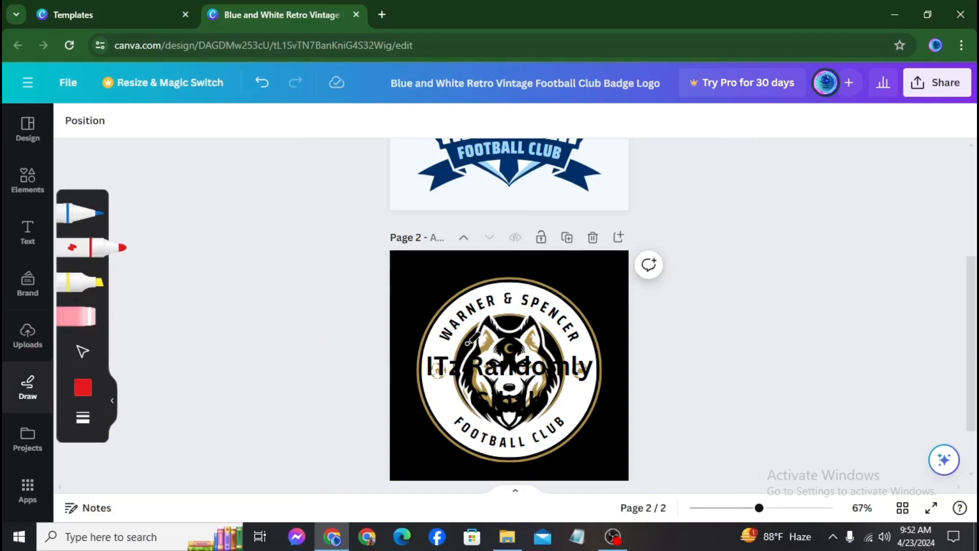
{"action": "left_click", "coordinate": [29, 437]}
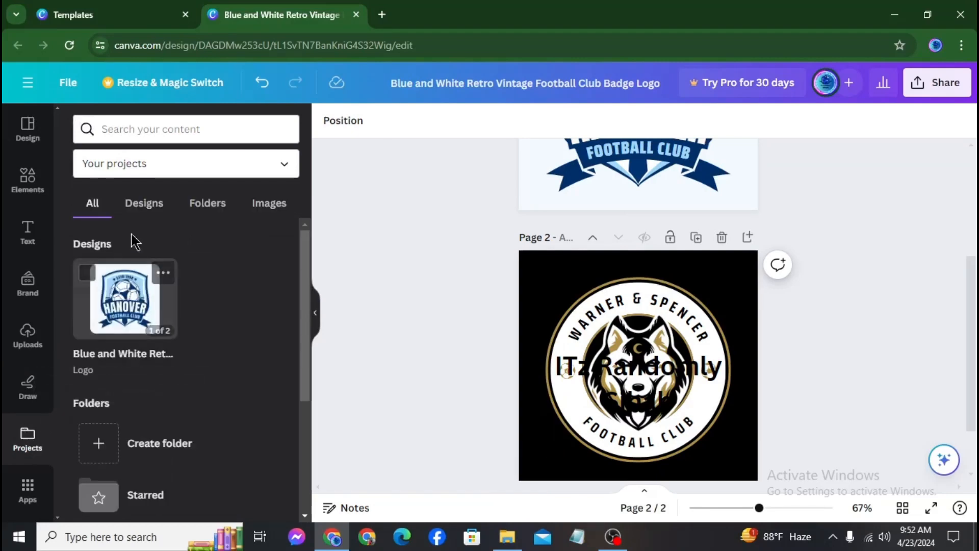
{"action": "left_click", "coordinate": [137, 209]}
{"action": "left_click", "coordinate": [204, 210]}
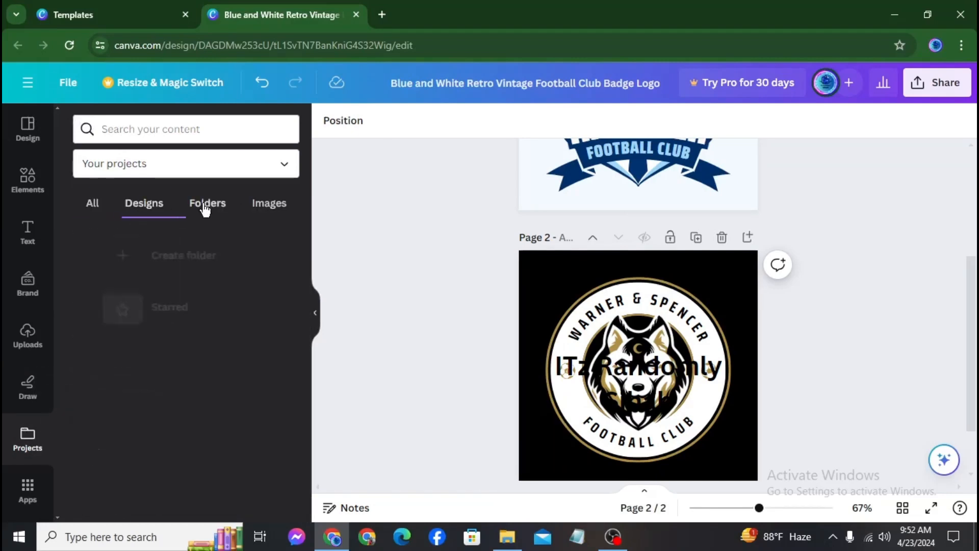
{"action": "left_click", "coordinate": [261, 213]}
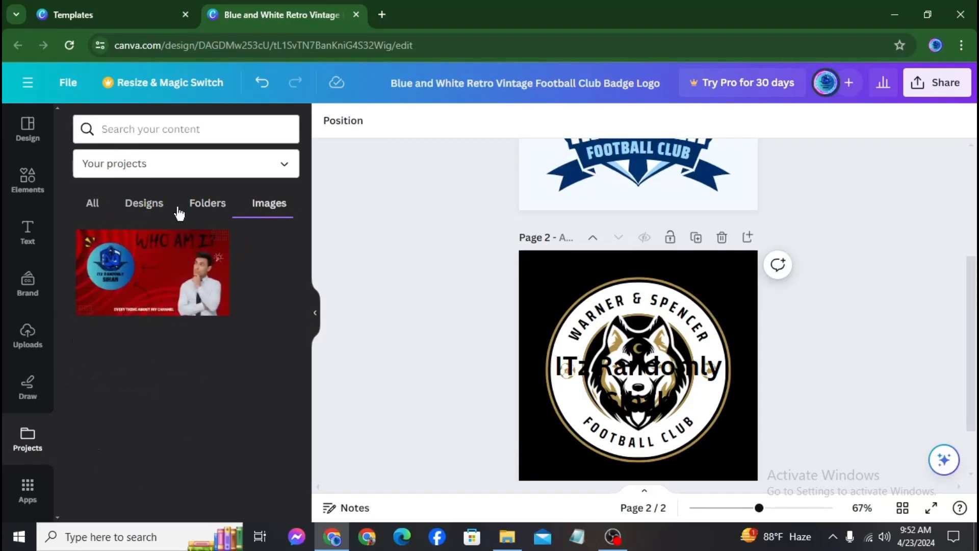
{"action": "left_click", "coordinate": [92, 204]}
{"action": "scroll", "coordinate": [135, 370], "scroll_direction": "down", "scroll_amount": 2}
{"action": "scroll", "coordinate": [162, 306], "scroll_direction": "down", "scroll_amount": 1}
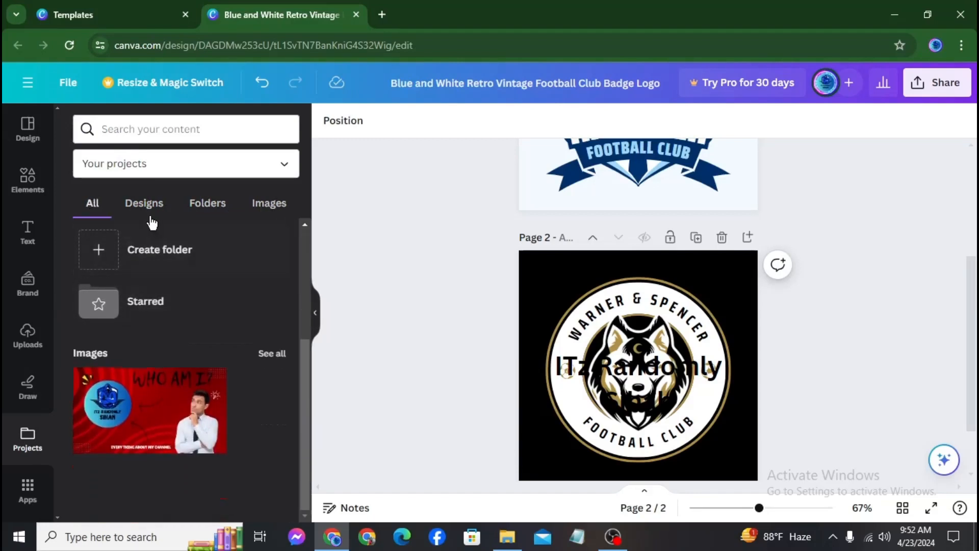
{"action": "left_click", "coordinate": [151, 207]}
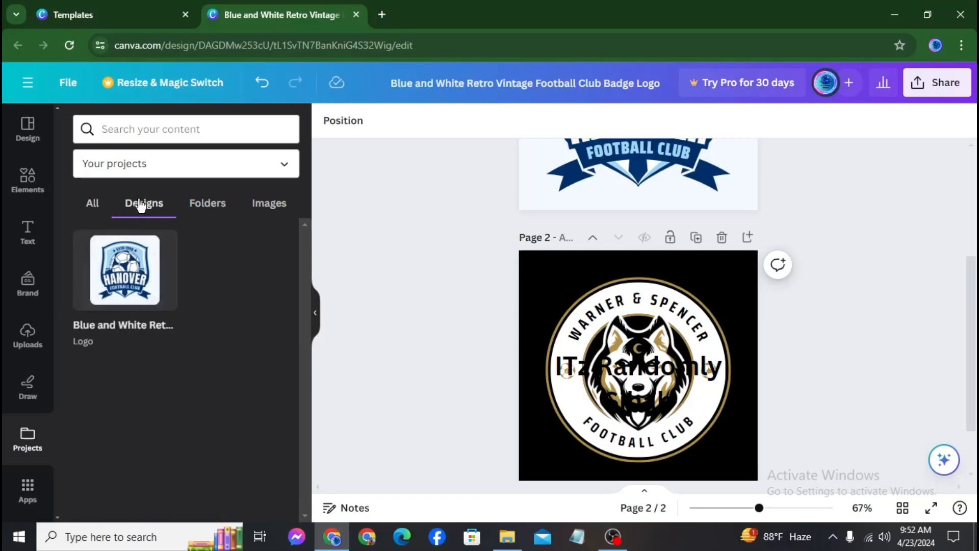
{"action": "left_click", "coordinate": [93, 204]}
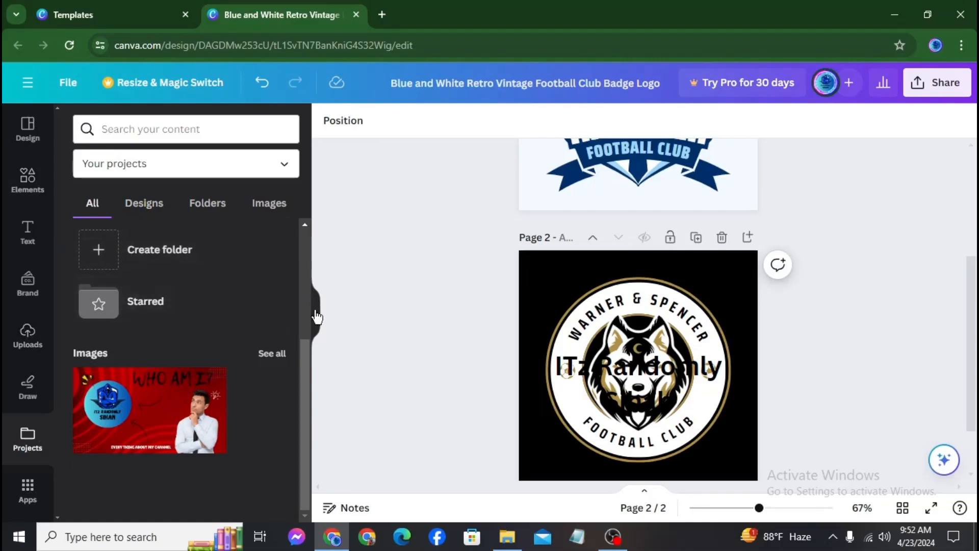
Delete the Warner & Spencer page so only the Hanover badge page remains, then show Design
{"action": "scroll", "coordinate": [571, 365], "scroll_direction": "up", "scroll_amount": 4}
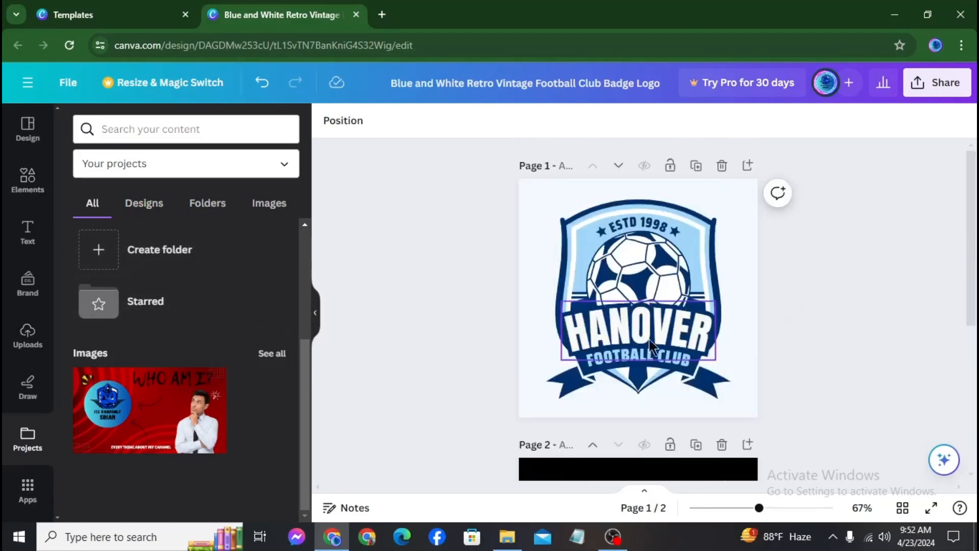
{"action": "scroll", "coordinate": [498, 402], "scroll_direction": "down", "scroll_amount": 3}
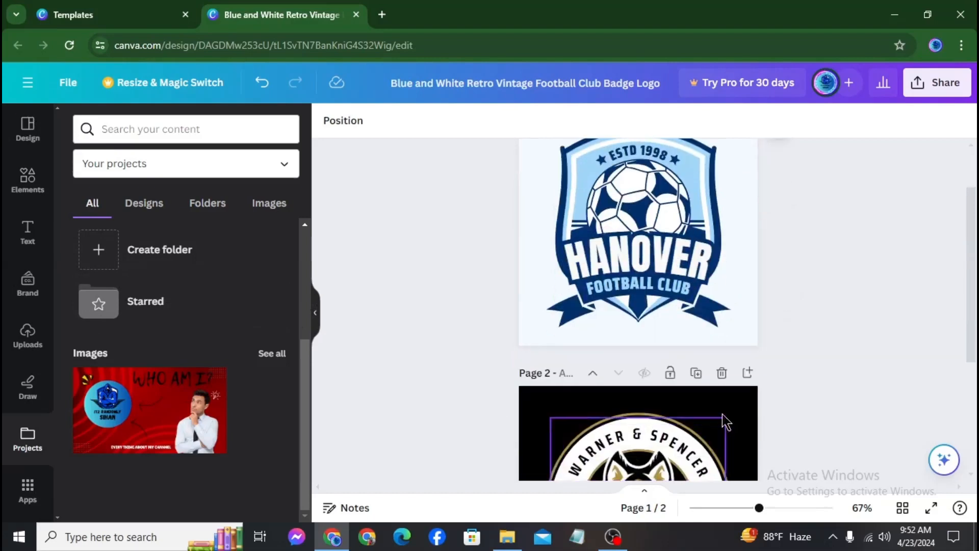
{"action": "left_click", "coordinate": [722, 373]}
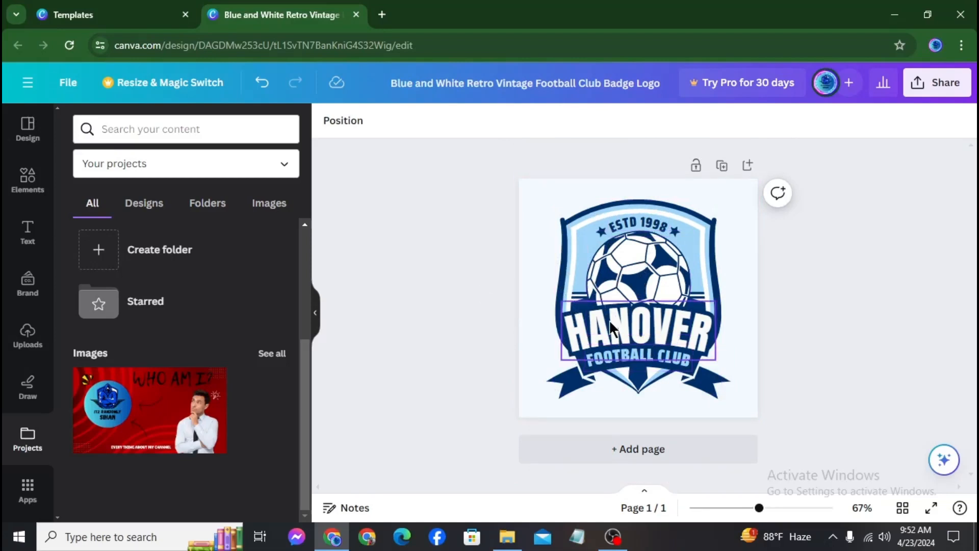
{"action": "left_click", "coordinate": [24, 132]}
Add a new blank page to the design and scroll through the pages
{"action": "left_click", "coordinate": [605, 449]}
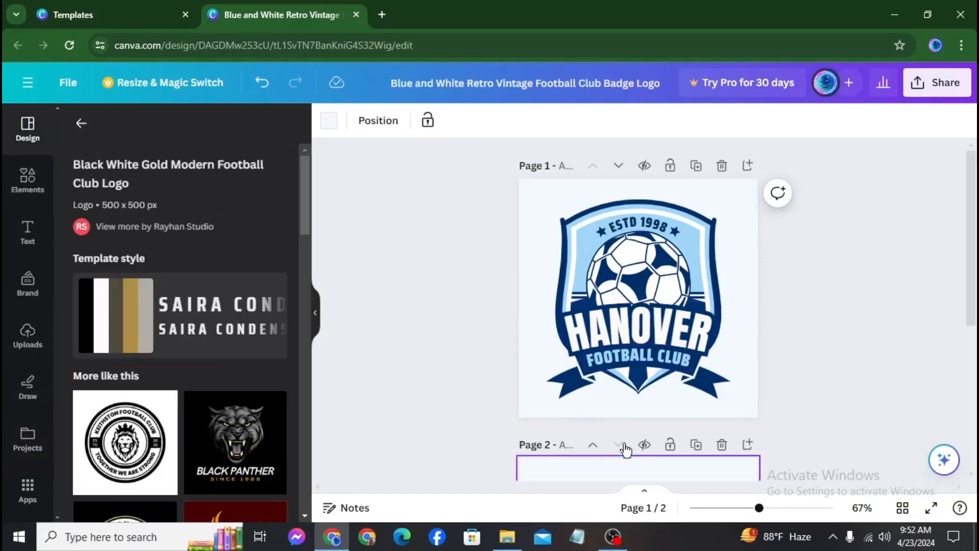
{"action": "scroll", "coordinate": [201, 434], "scroll_direction": "down", "scroll_amount": 5}
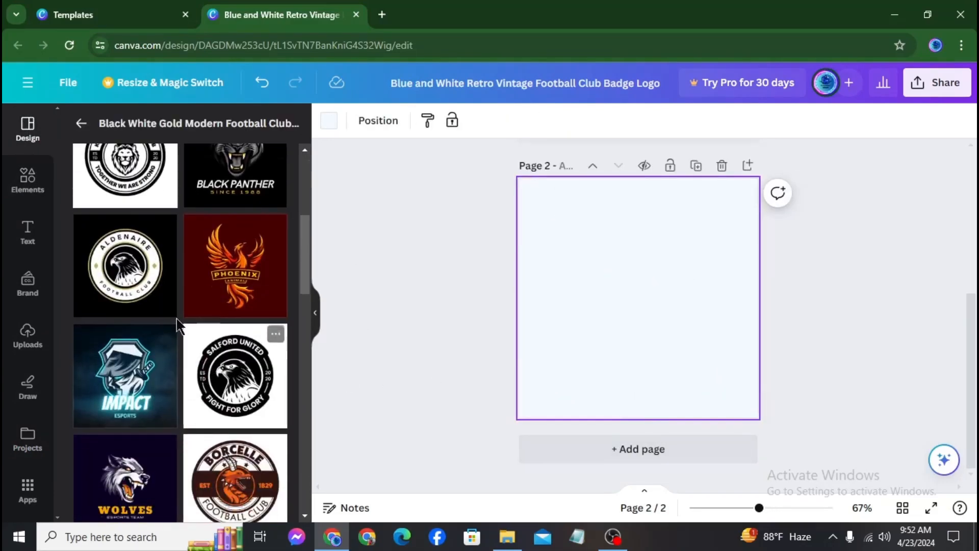
{"action": "scroll", "coordinate": [175, 331], "scroll_direction": "down", "scroll_amount": 5}
{"action": "scroll", "coordinate": [175, 338], "scroll_direction": "down", "scroll_amount": 5}
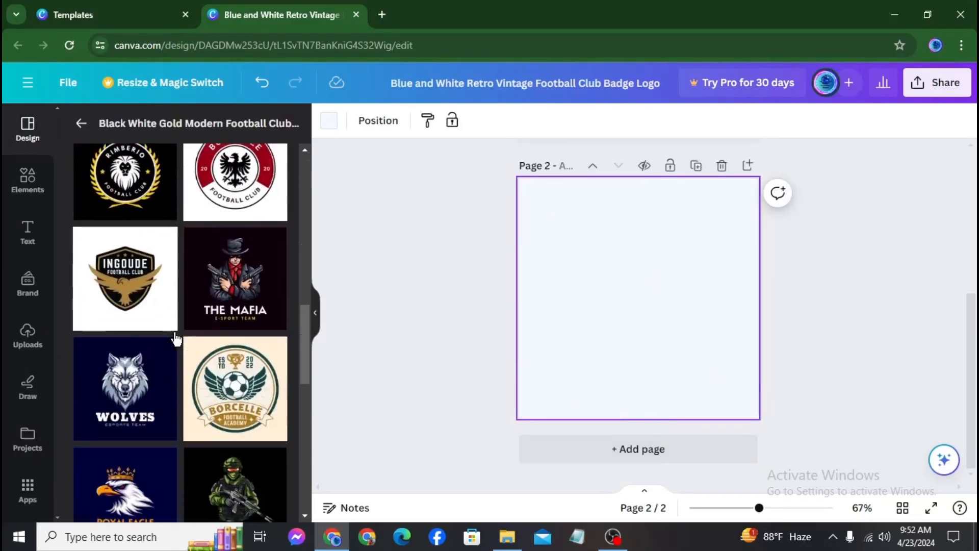
{"action": "scroll", "coordinate": [175, 341], "scroll_direction": "up", "scroll_amount": 2}
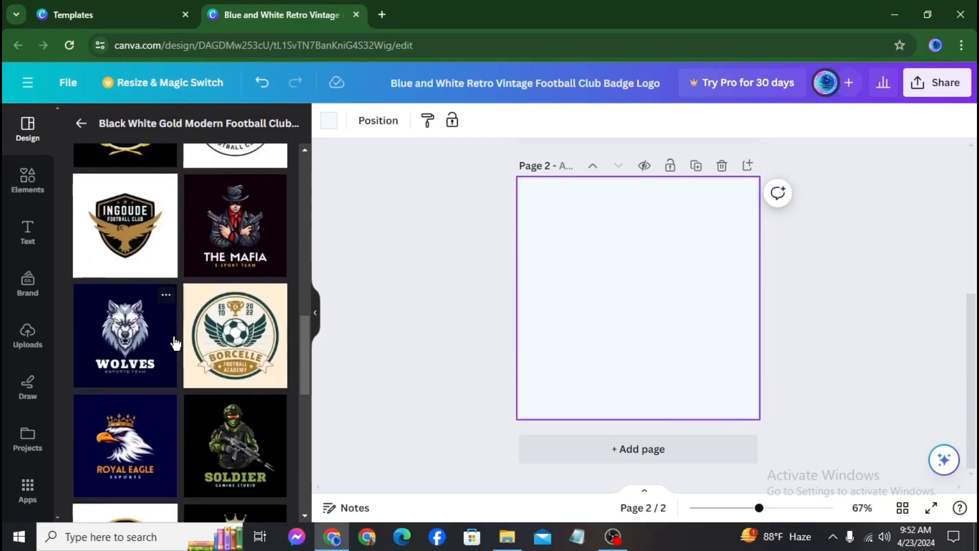
{"action": "scroll", "coordinate": [175, 339], "scroll_direction": "down", "scroll_amount": 8}
{"action": "scroll", "coordinate": [173, 332], "scroll_direction": "up", "scroll_amount": 3}
{"action": "scroll", "coordinate": [173, 332], "scroll_direction": "down", "scroll_amount": 6}
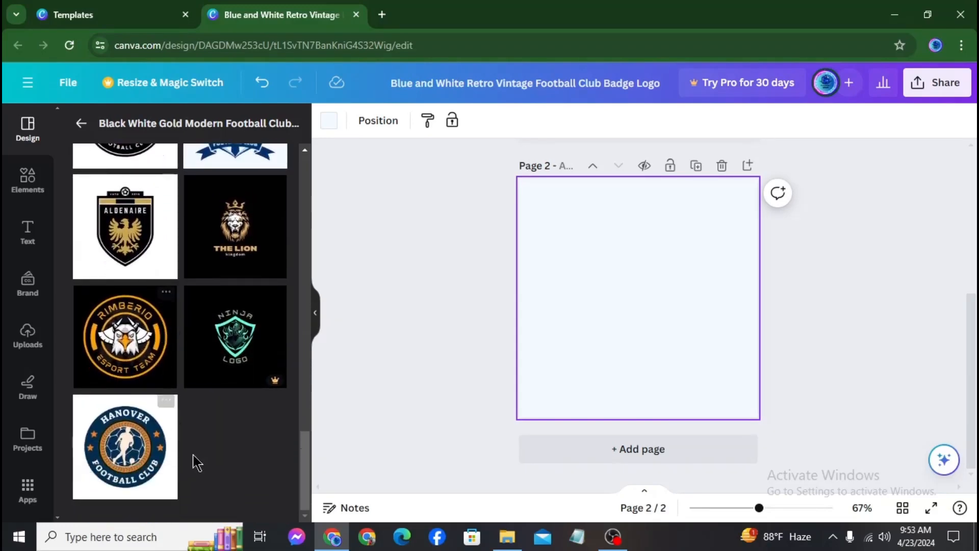
{"action": "scroll", "coordinate": [197, 438], "scroll_direction": "up", "scroll_amount": 5}
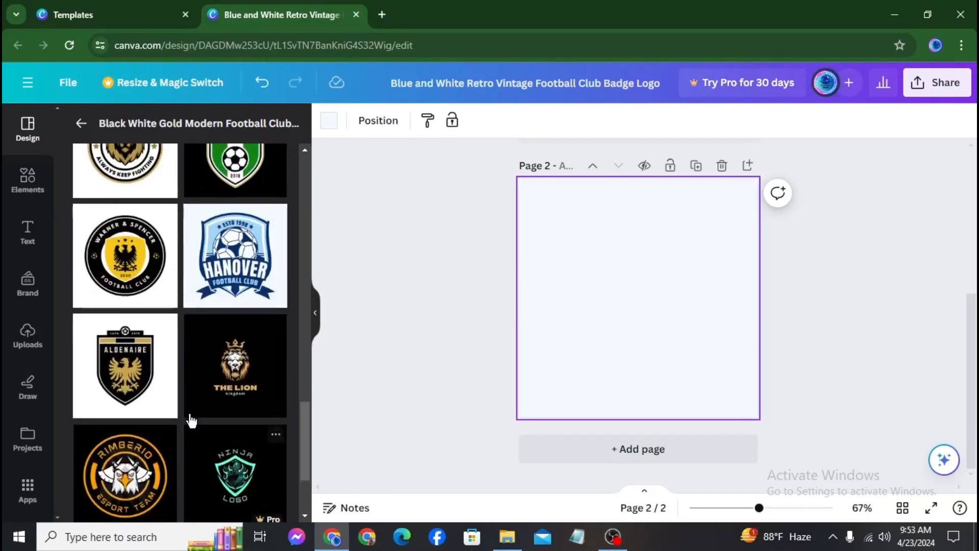
{"action": "scroll", "coordinate": [191, 421], "scroll_direction": "up", "scroll_amount": 5}
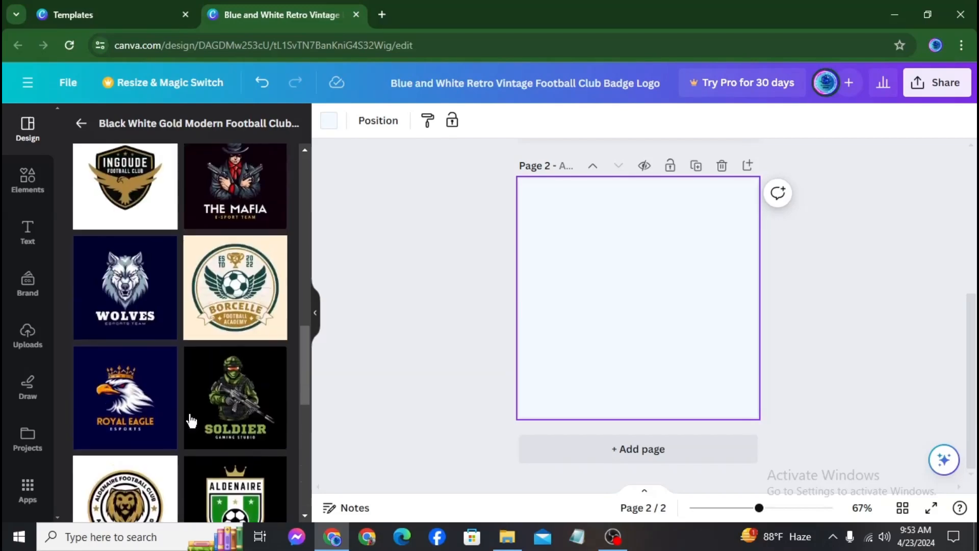
{"action": "scroll", "coordinate": [191, 421], "scroll_direction": "up", "scroll_amount": 5}
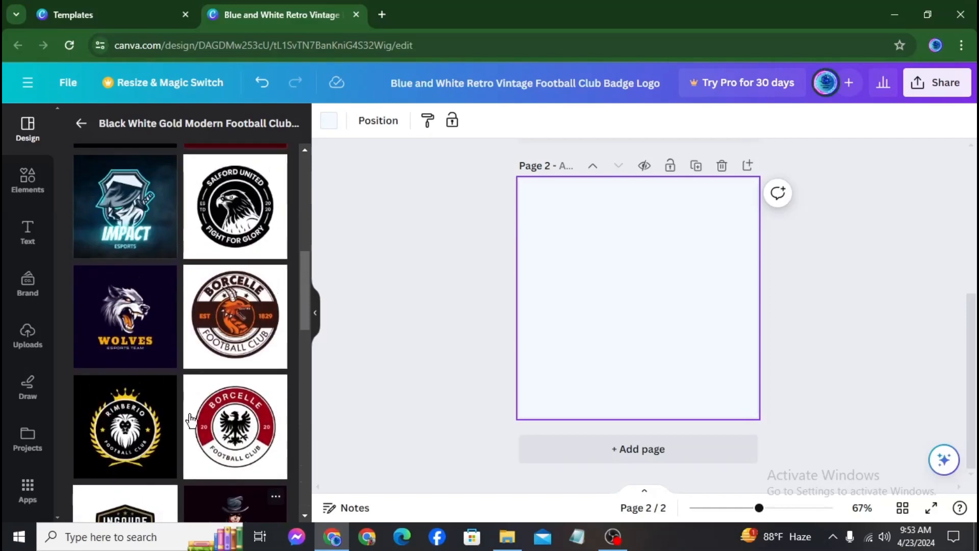
{"action": "scroll", "coordinate": [191, 421], "scroll_direction": "down", "scroll_amount": 2}
{"action": "scroll", "coordinate": [192, 421], "scroll_direction": "up", "scroll_amount": 5}
{"action": "scroll", "coordinate": [192, 421], "scroll_direction": "down", "scroll_amount": 3}
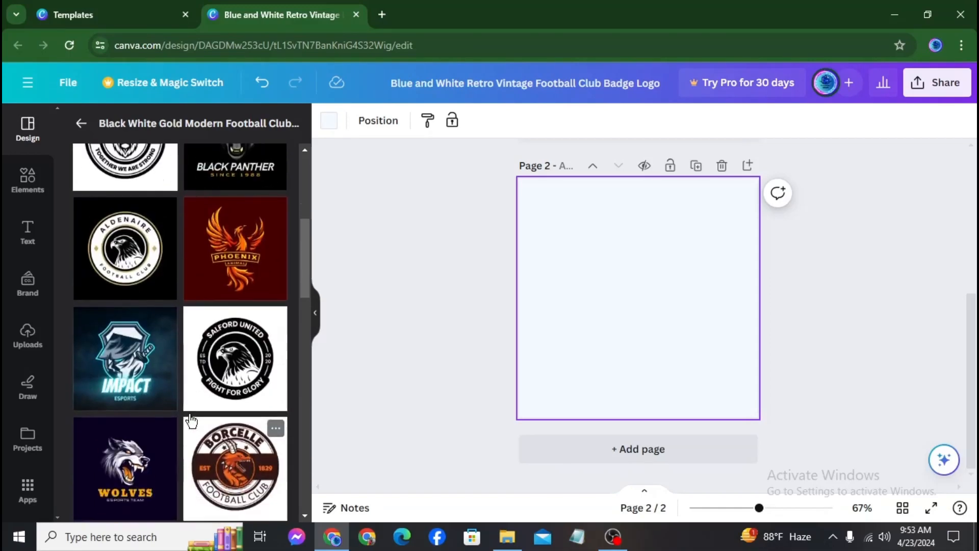
{"action": "scroll", "coordinate": [191, 421], "scroll_direction": "up", "scroll_amount": 5}
Browse the Elements library's Graphics carousel with the Page 1 Hanover badge in view
{"action": "left_click", "coordinate": [29, 198]}
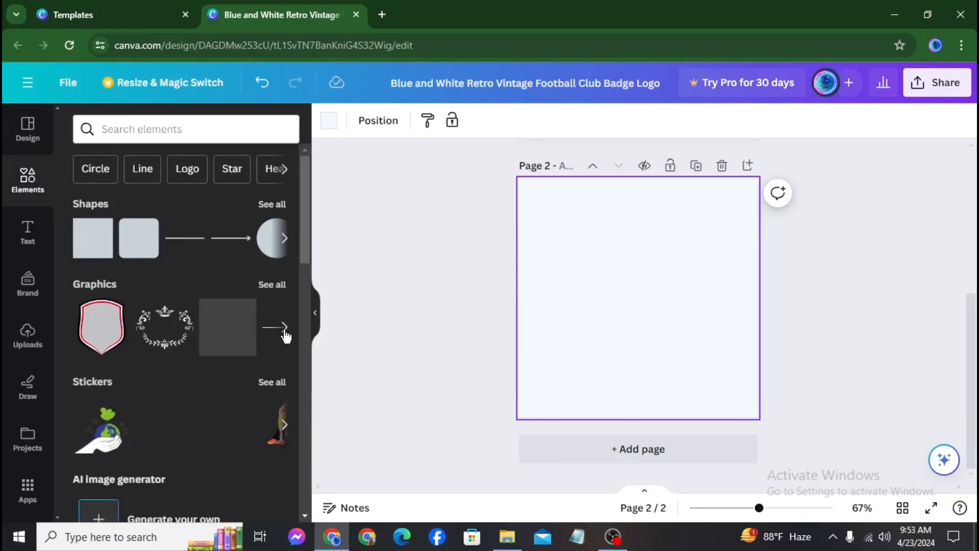
{"action": "left_click", "coordinate": [284, 328]}
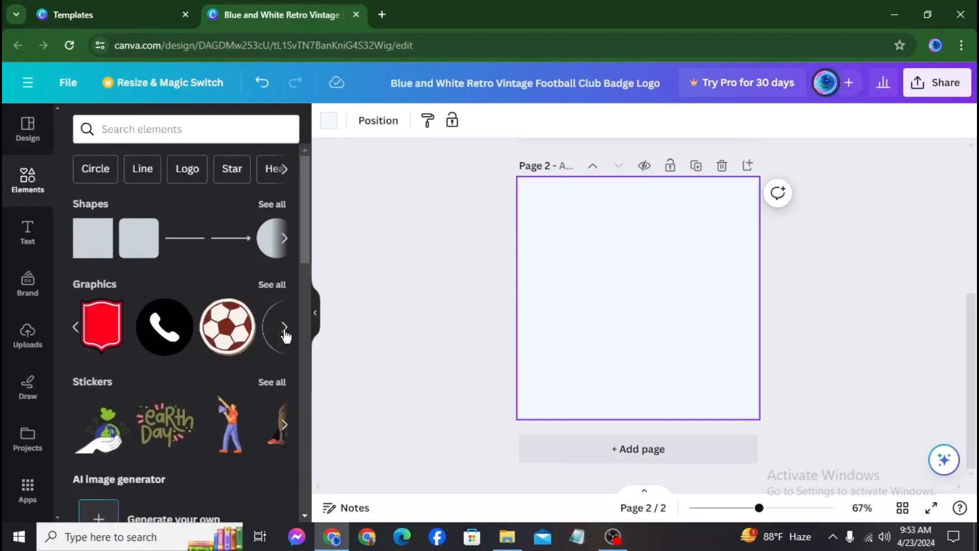
{"action": "left_click", "coordinate": [284, 327]}
{"action": "scroll", "coordinate": [477, 326], "scroll_direction": "up", "scroll_amount": 5}
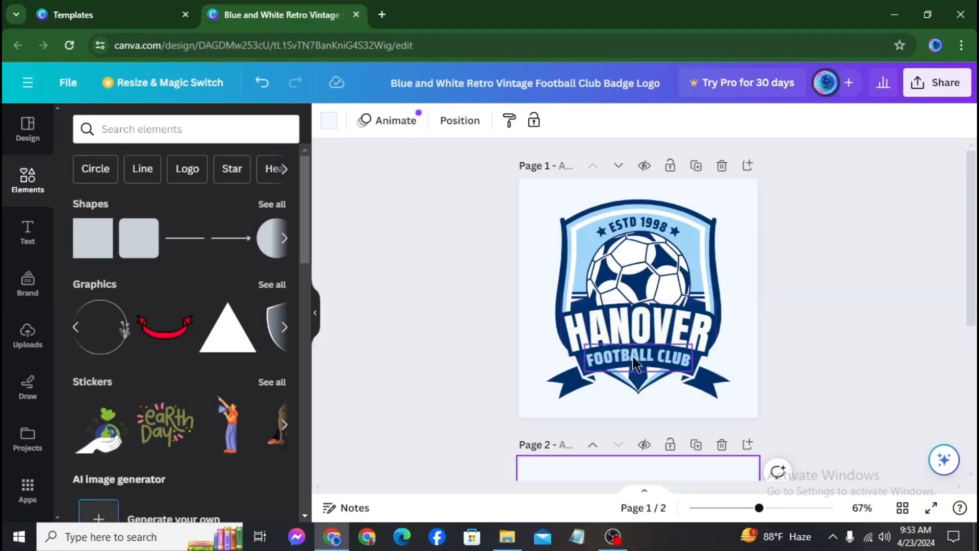
Replace HANOVER with FRIENDSHIP GOAL, shrink it to size 46.1, and place it across the ball
{"action": "double_click", "coordinate": [644, 321]}
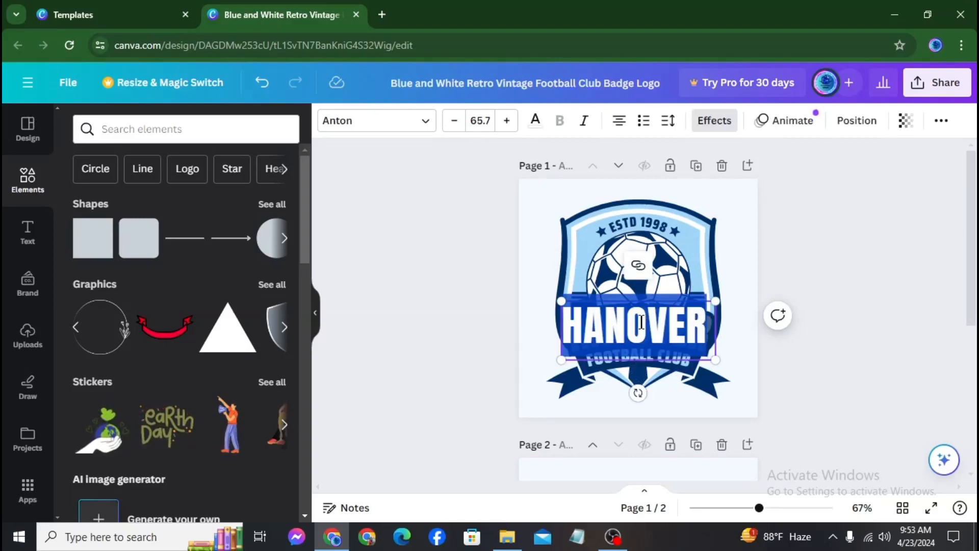
{"action": "type", "text": "FR"}
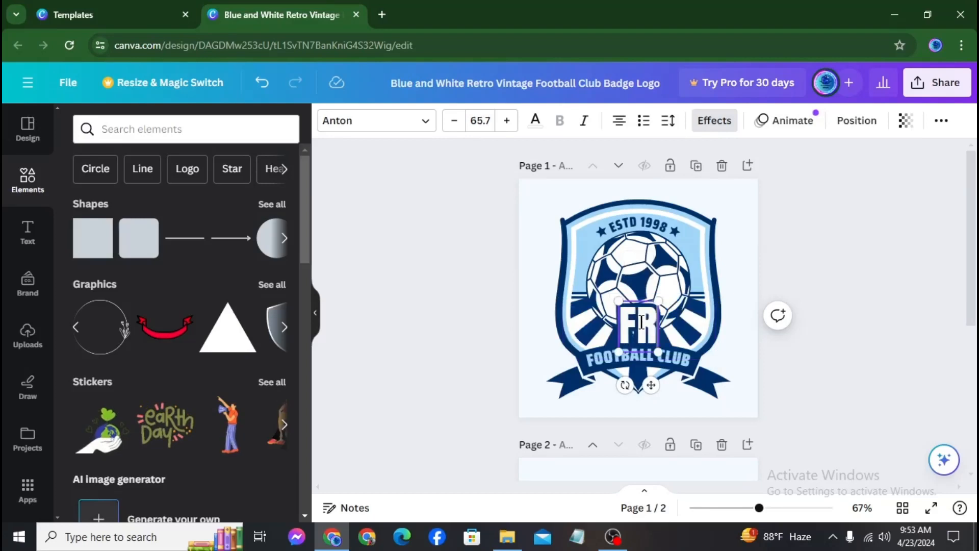
{"action": "type", "text": "IENDSHI"}
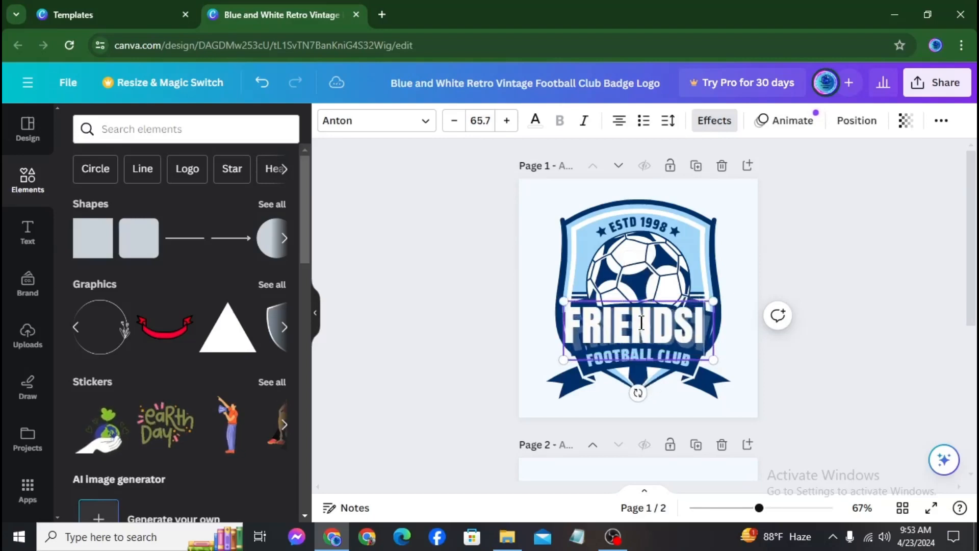
{"action": "key", "text": "BackSpace"}
{"action": "type", "text": "HIP"}
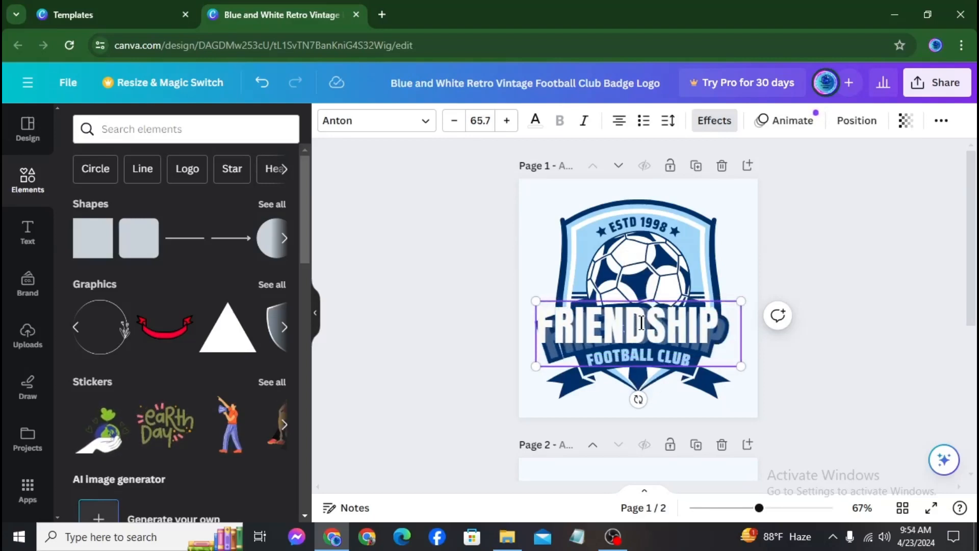
{"action": "type", "text": " GOAL"}
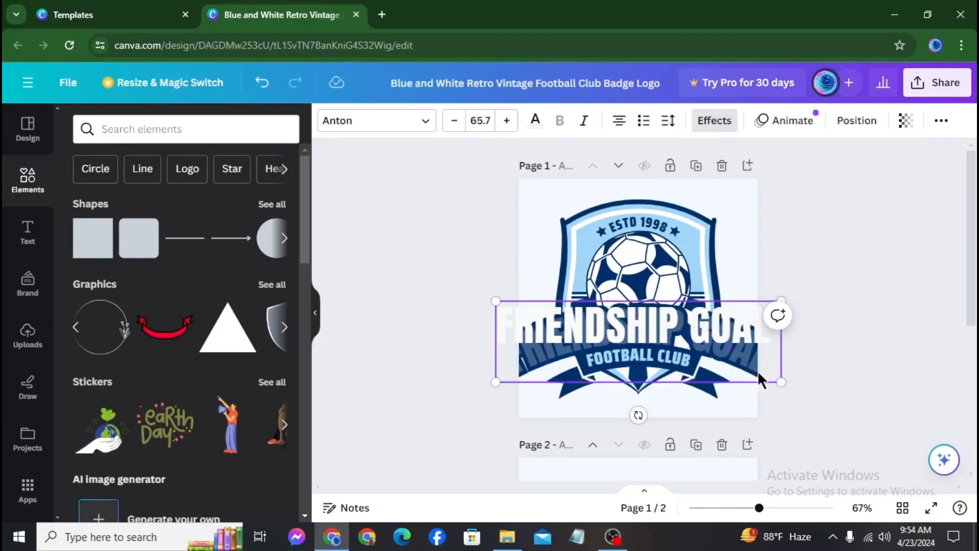
{"action": "left_click_drag", "start_coordinate": [766, 368], "coordinate": [680, 342]}
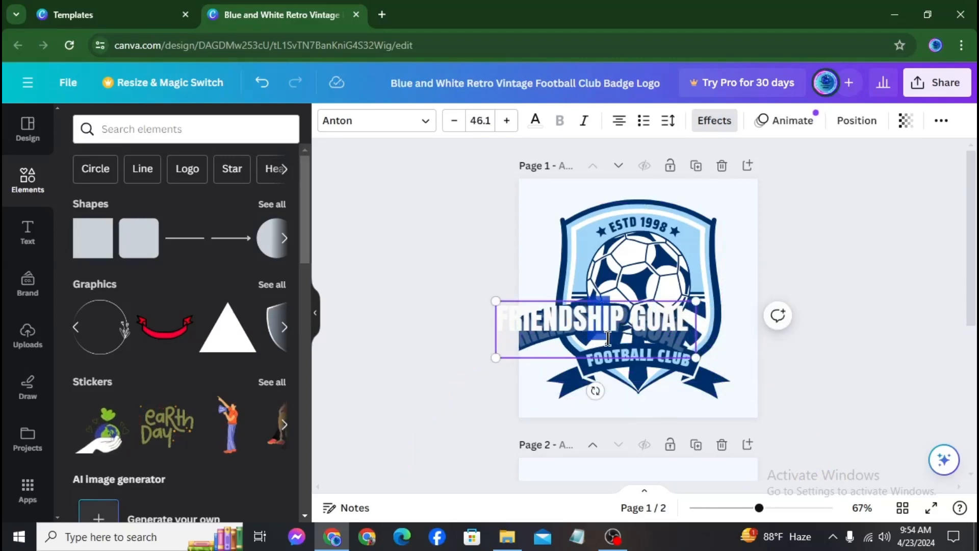
{"action": "left_click", "coordinate": [437, 410]}
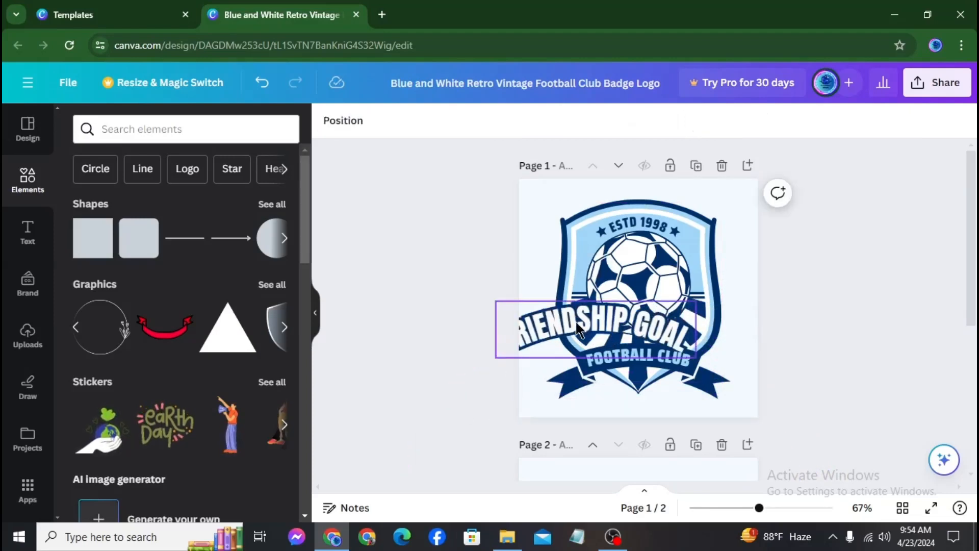
{"action": "left_click_drag", "start_coordinate": [575, 320], "coordinate": [621, 333]}
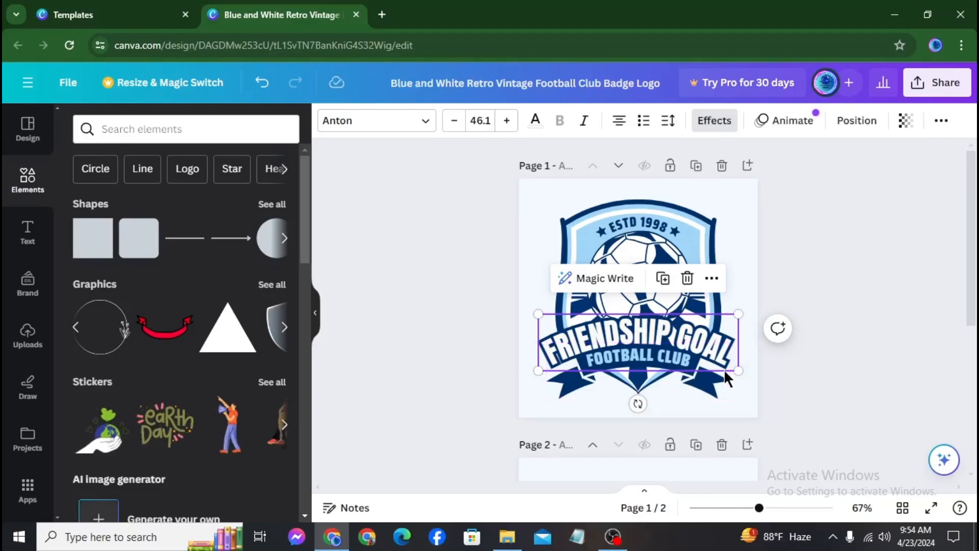
Change the year in the badge's top ESTD line from 1998 to 2024
{"action": "left_click", "coordinate": [467, 299]}
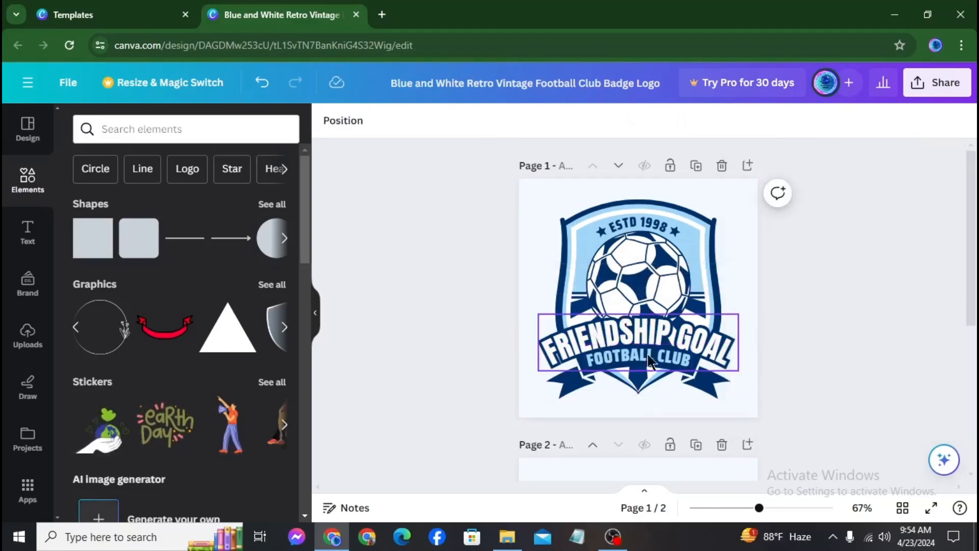
{"action": "left_click", "coordinate": [650, 226]}
{"action": "left_click", "coordinate": [646, 223]}
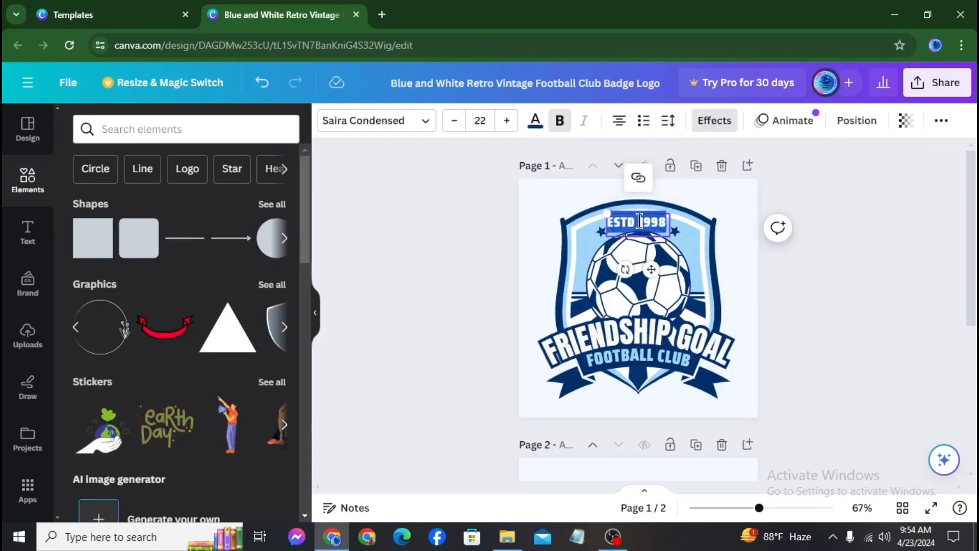
{"action": "left_click", "coordinate": [651, 224]}
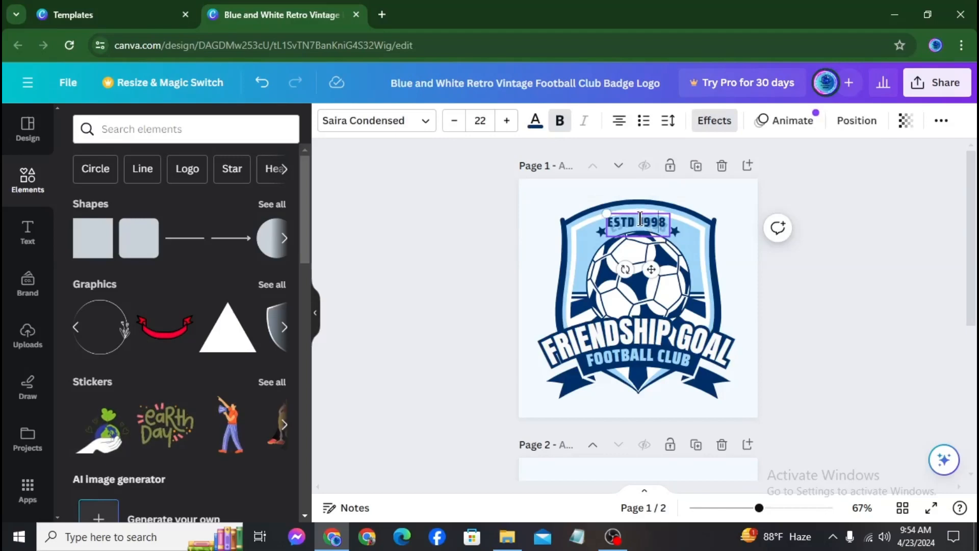
{"action": "left_click_drag", "start_coordinate": [640, 219], "coordinate": [649, 227]}
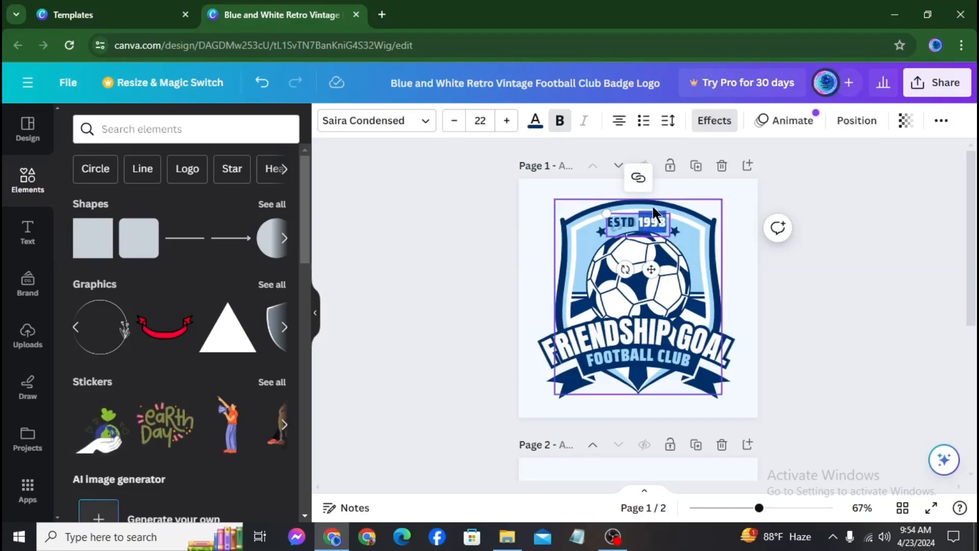
{"action": "type", "text": "2024"}
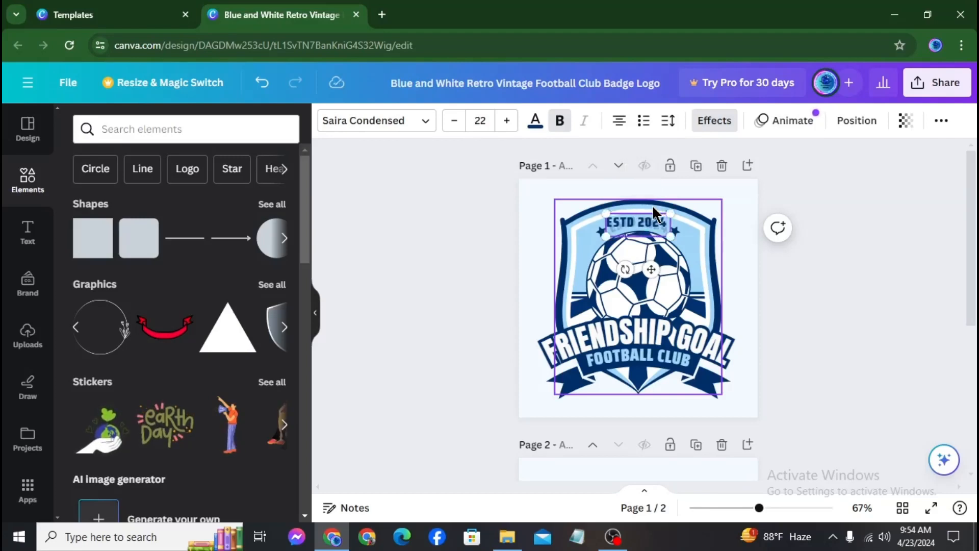
{"action": "left_click", "coordinate": [474, 334]}
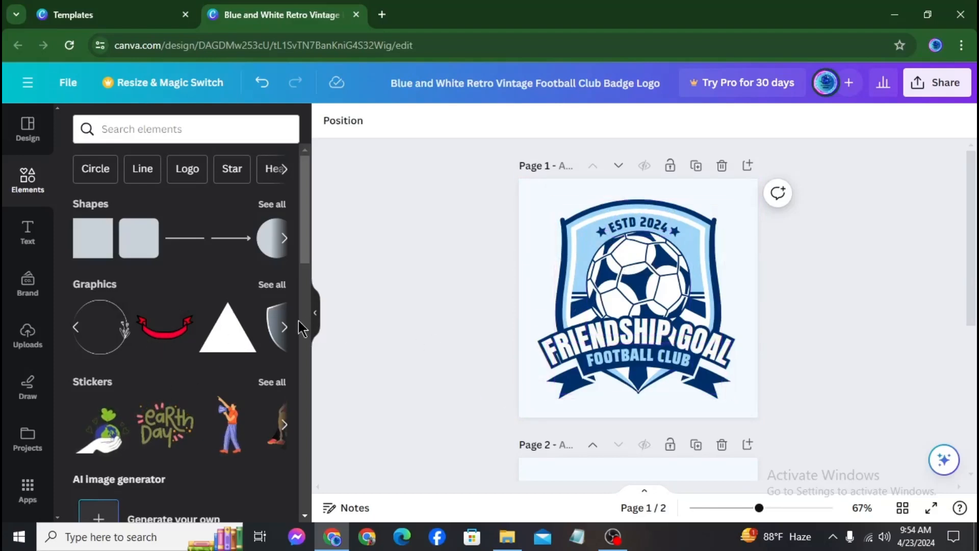
Add the red ribbon graphic, resize it, and place it over the football above FRIENDSHIP GOAL
{"action": "left_click", "coordinate": [283, 328]}
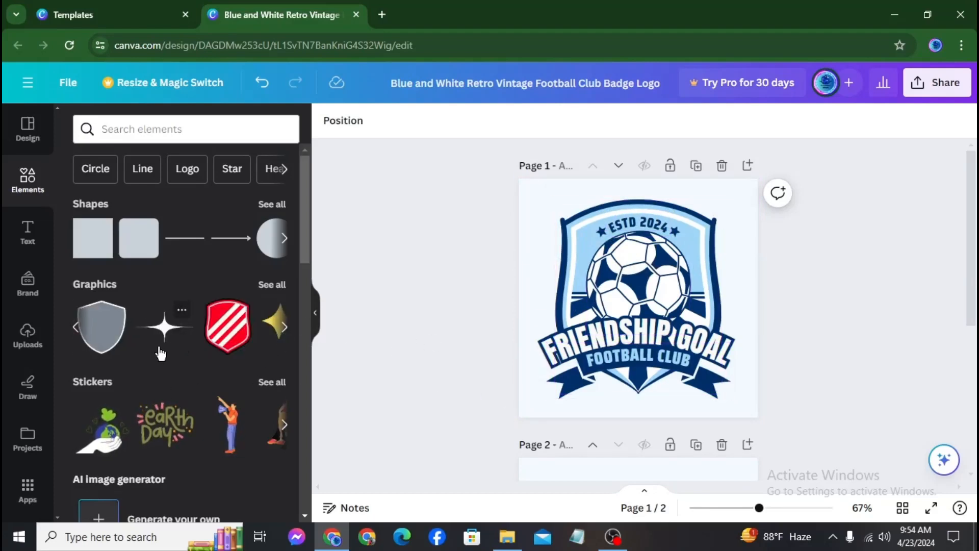
{"action": "left_click", "coordinate": [275, 330]}
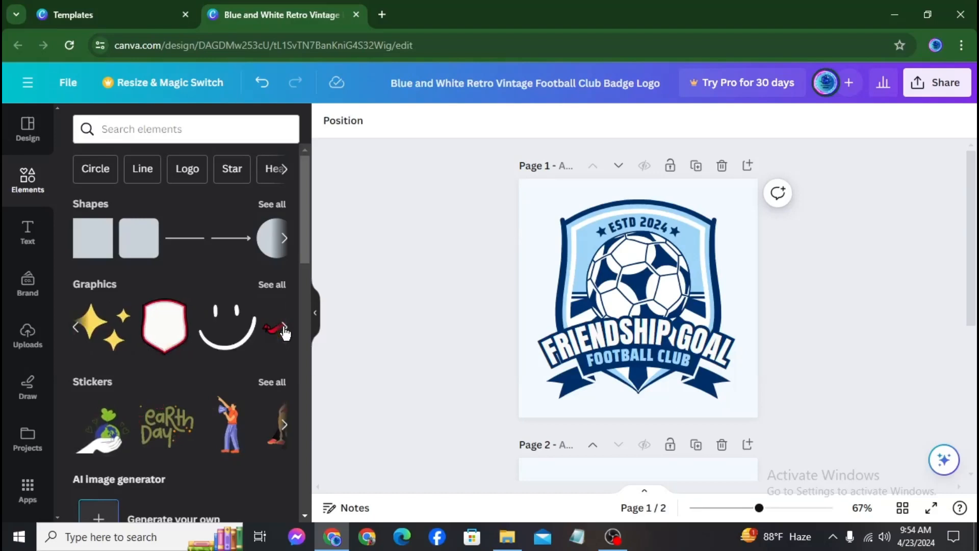
{"action": "left_click", "coordinate": [276, 332]}
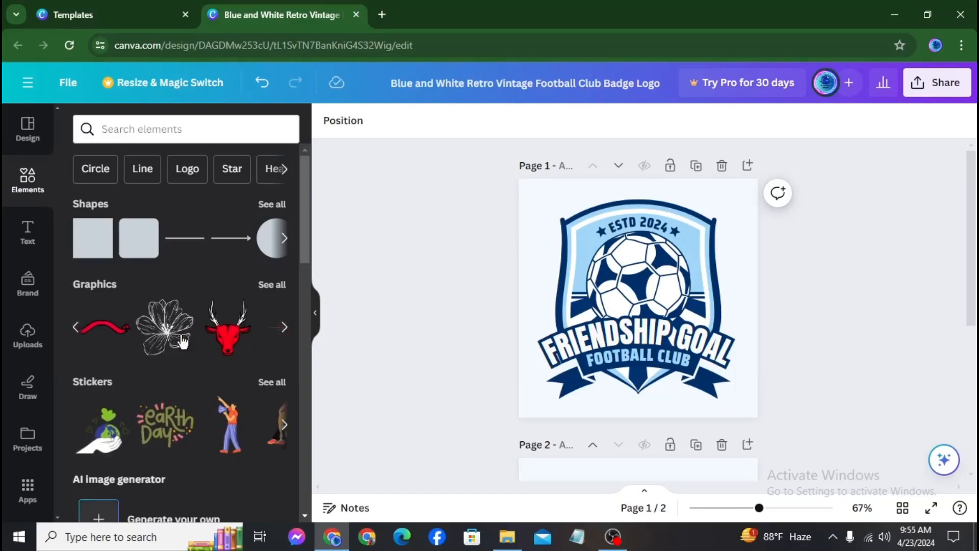
{"action": "left_click", "coordinate": [106, 330]}
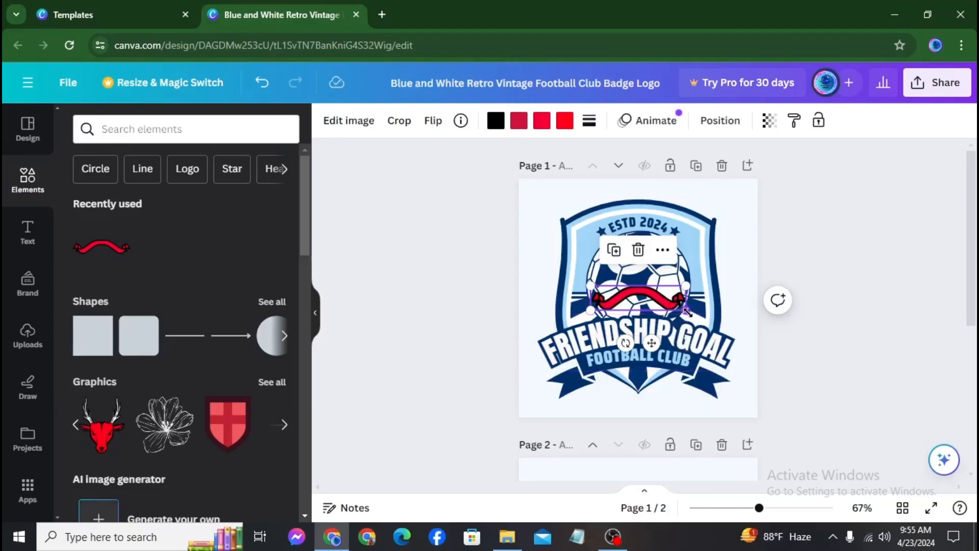
{"action": "left_click_drag", "start_coordinate": [687, 312], "coordinate": [749, 359]}
{"action": "left_click_drag", "start_coordinate": [693, 295], "coordinate": [635, 288]}
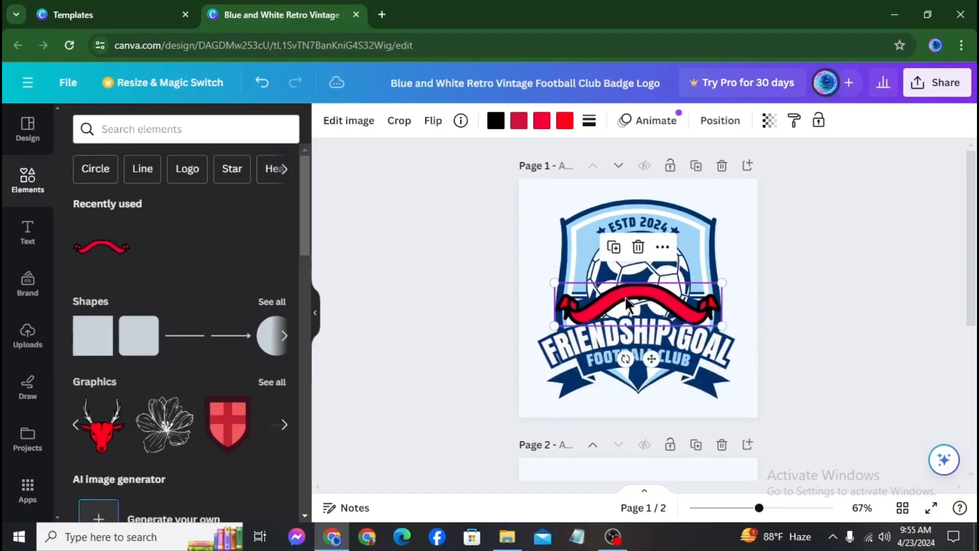
Discard an accidental ribbon duplicate and bring the original ribbon one layer forward
{"action": "left_click", "coordinate": [662, 248]}
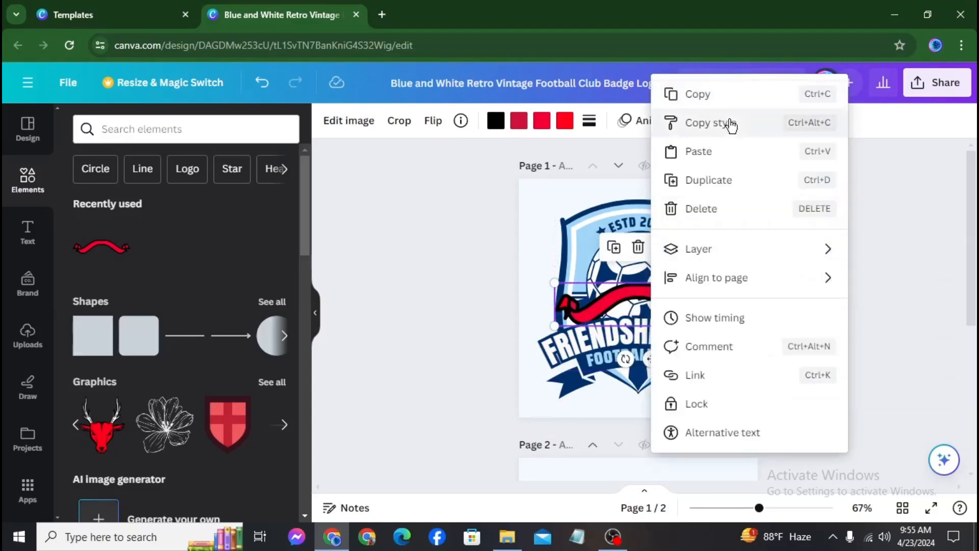
{"action": "left_click", "coordinate": [695, 182]}
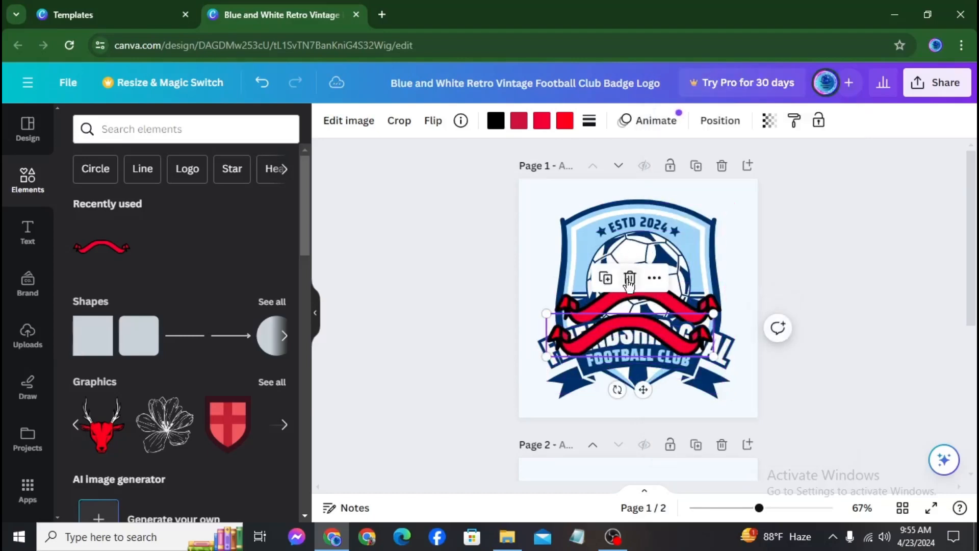
{"action": "left_click", "coordinate": [630, 280]}
{"action": "left_click", "coordinate": [640, 300]}
{"action": "left_click", "coordinate": [664, 248]}
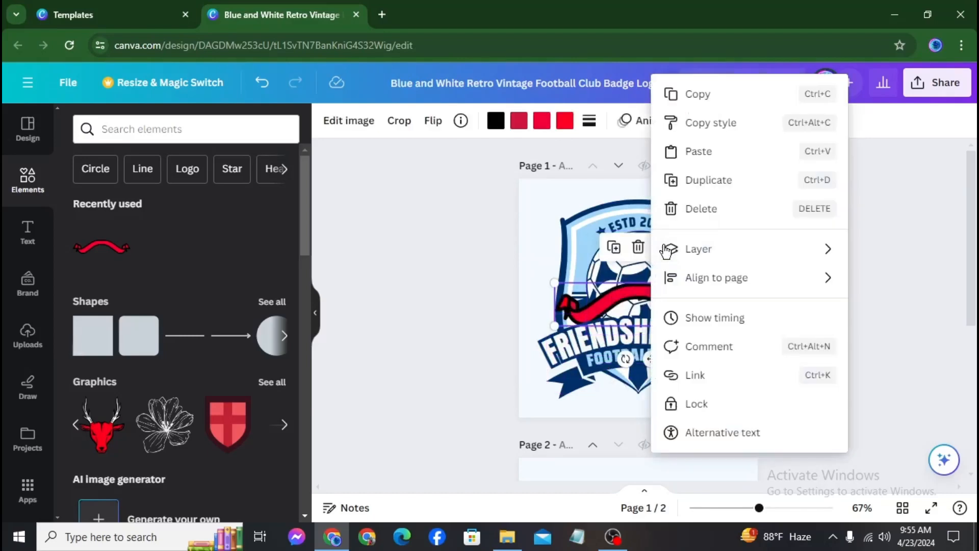
{"action": "mouse_move", "coordinate": [720, 253]}
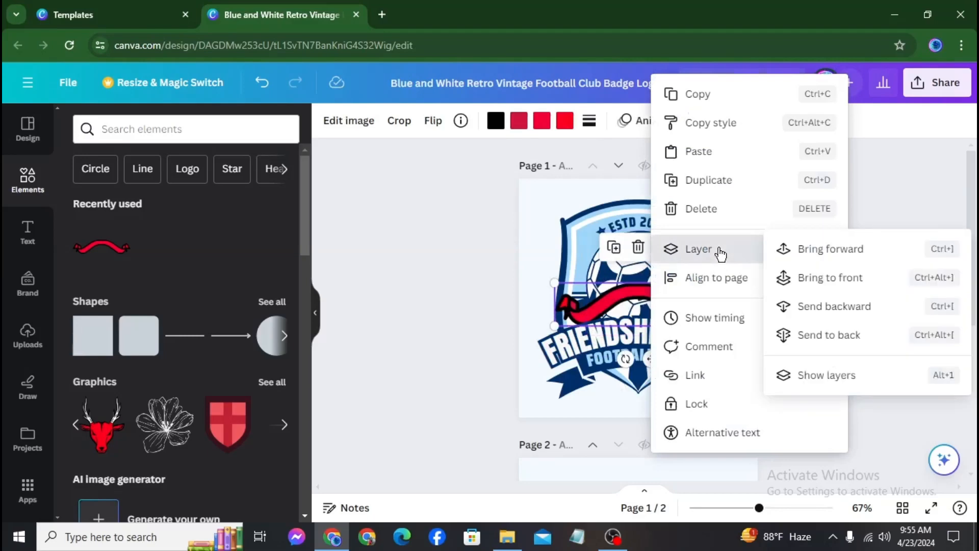
{"action": "left_click", "coordinate": [810, 250]}
Move the ribbon down in front of FOOTBALL CLUB and nudge it slightly right
{"action": "left_click_drag", "start_coordinate": [648, 305], "coordinate": [648, 357]}
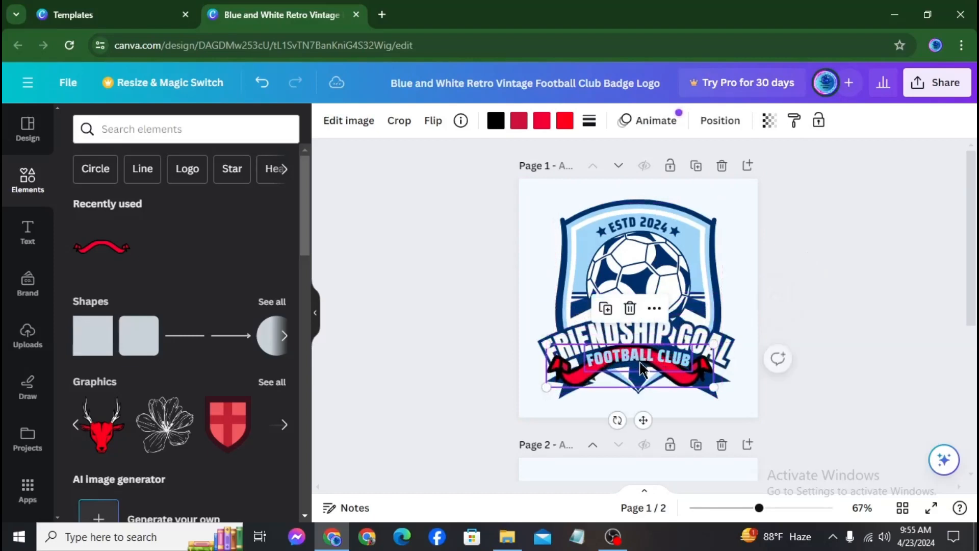
{"action": "right_click", "coordinate": [655, 312]}
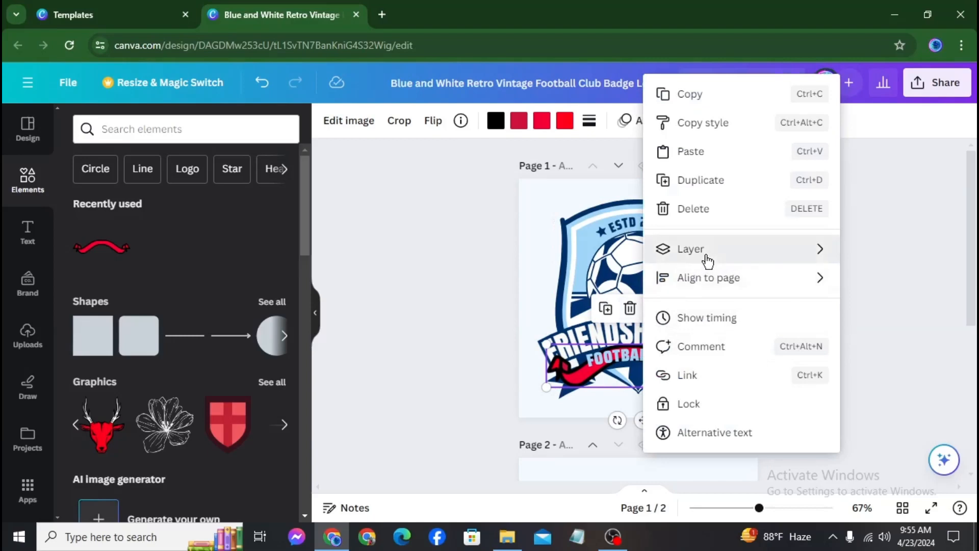
{"action": "mouse_move", "coordinate": [706, 255]}
{"action": "left_click", "coordinate": [822, 260]}
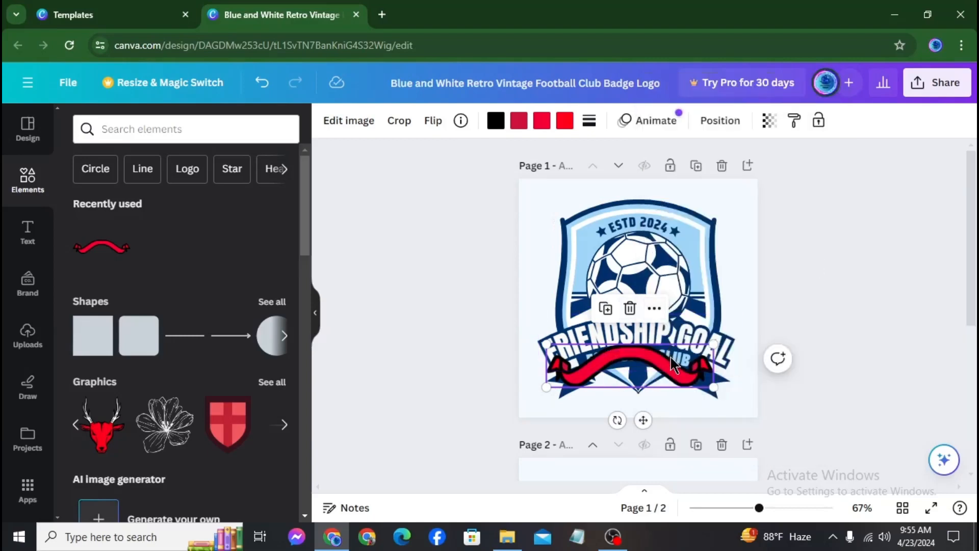
{"action": "left_click_drag", "start_coordinate": [672, 357], "coordinate": [684, 359]}
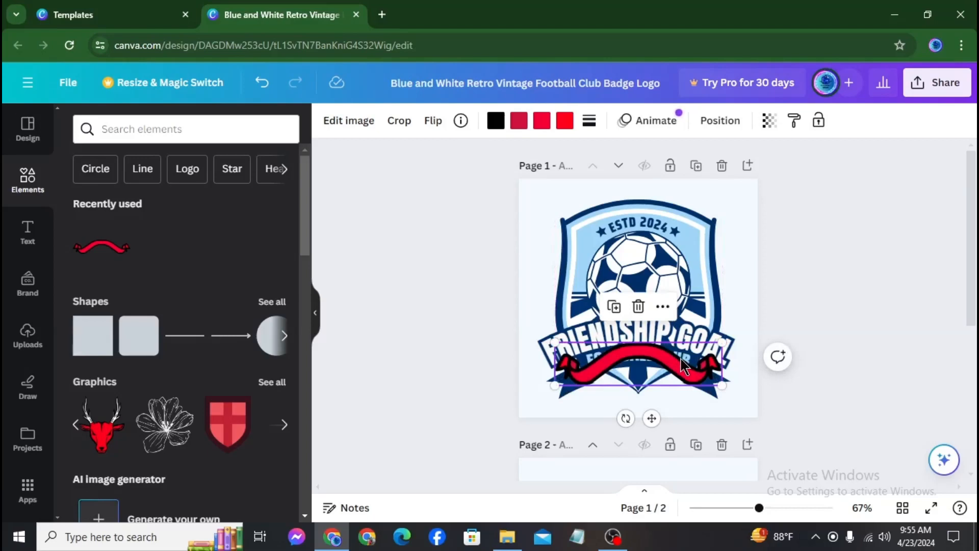
{"action": "key", "text": "slash"}
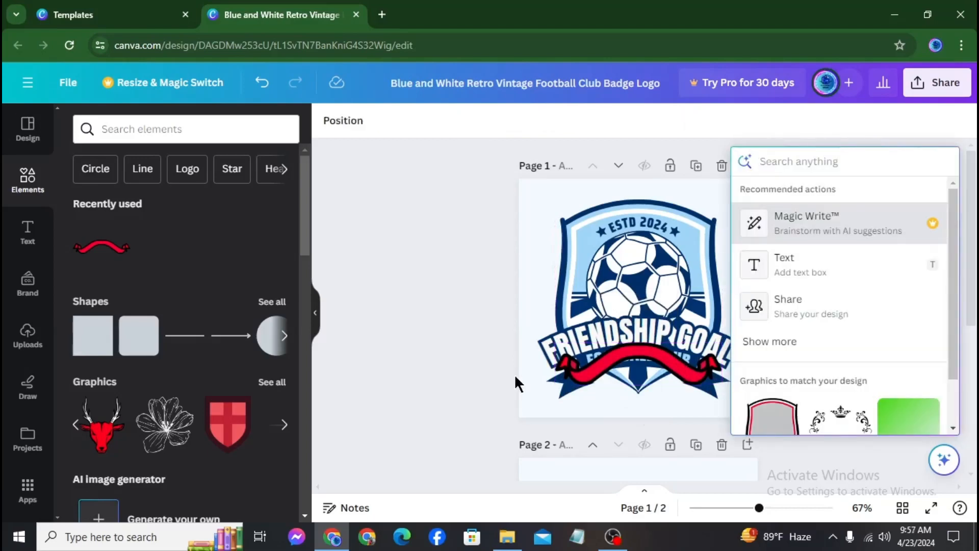
Enlarge the ribbon out to the left, briefly locking and then unlocking it
{"action": "left_click", "coordinate": [557, 351]}
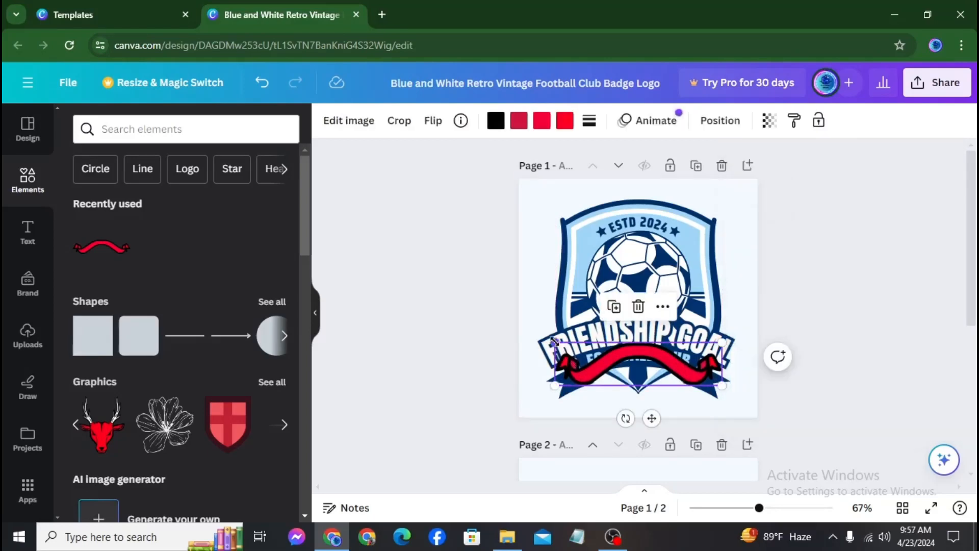
{"action": "left_click_drag", "start_coordinate": [556, 342], "coordinate": [543, 338]}
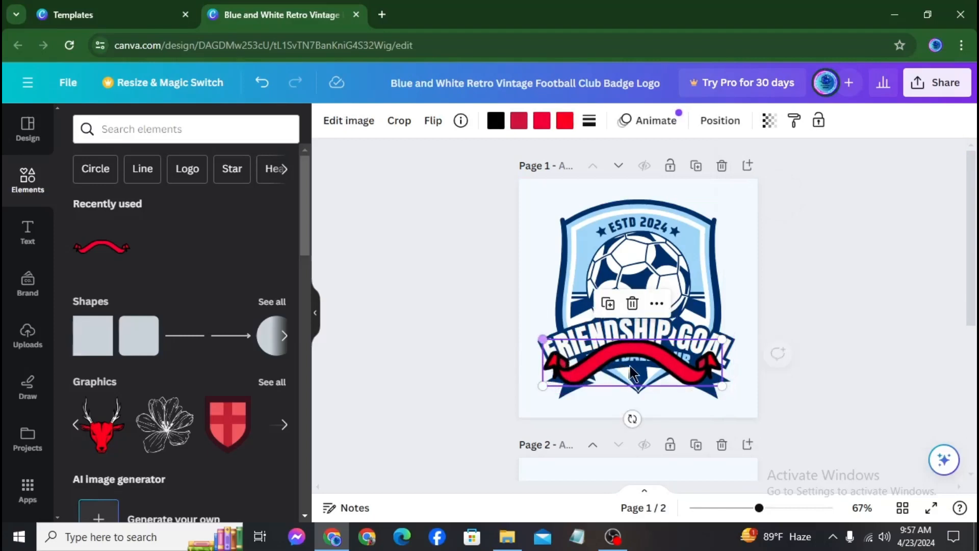
{"action": "left_click", "coordinate": [657, 303]}
{"action": "mouse_move", "coordinate": [709, 252]}
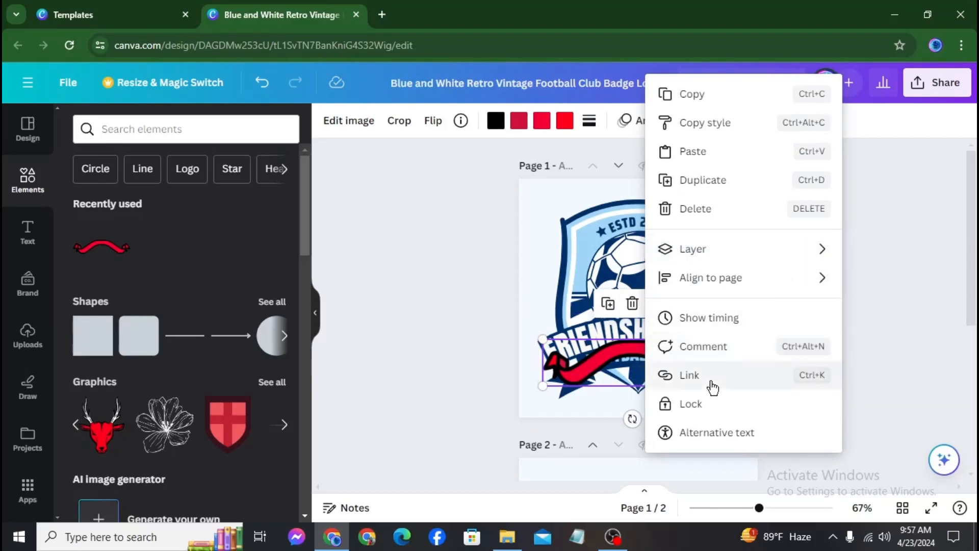
{"action": "left_click", "coordinate": [691, 416]}
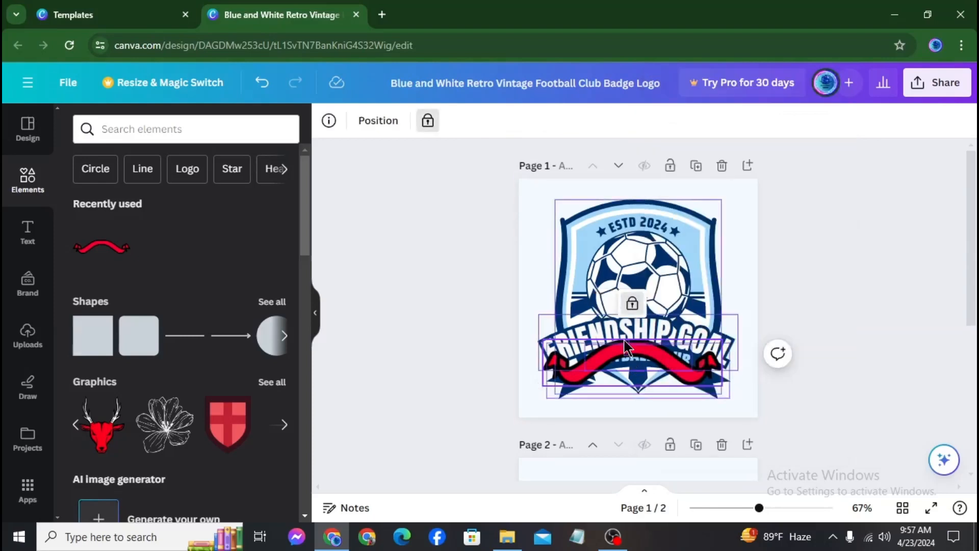
{"action": "left_click_drag", "start_coordinate": [633, 372], "coordinate": [635, 358]}
{"action": "left_click", "coordinate": [638, 360]}
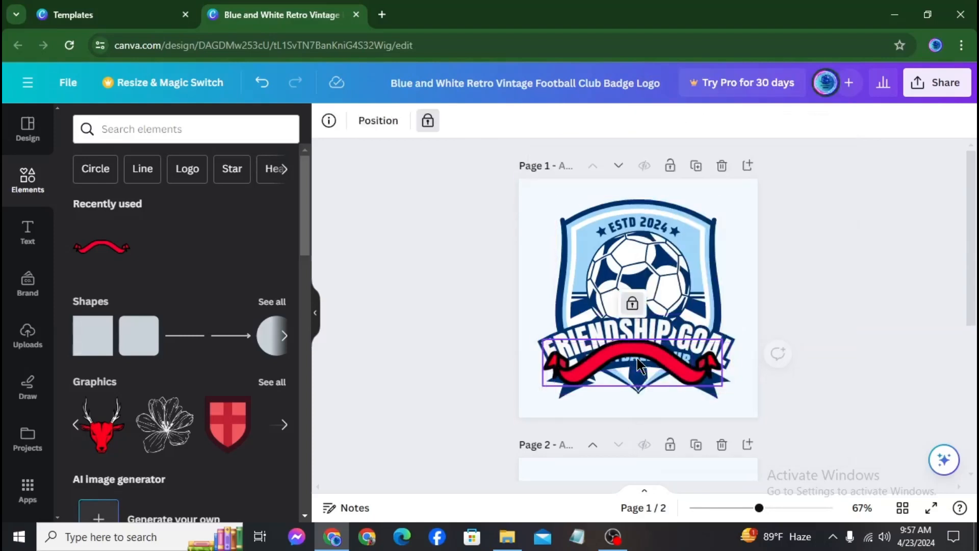
{"action": "left_click", "coordinate": [638, 309]}
{"action": "right_click", "coordinate": [644, 326]}
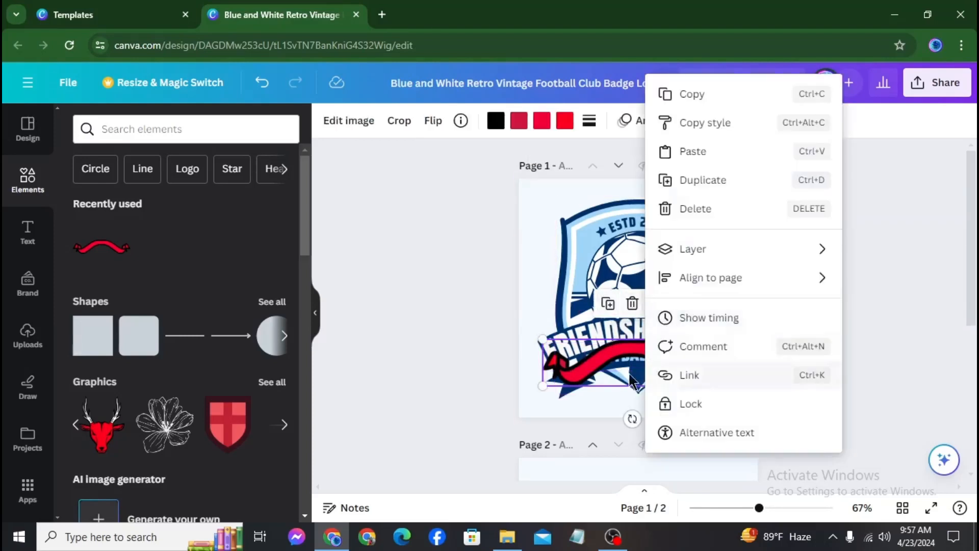
{"action": "left_click", "coordinate": [613, 364]}
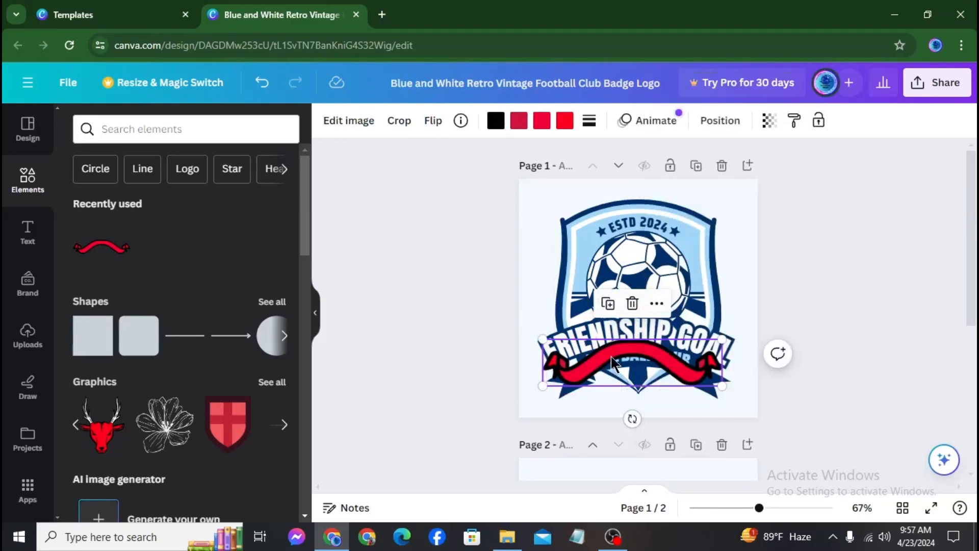
Send the ribbon backward and move it up behind the FRIENDSHIP GOAL text
{"action": "left_click", "coordinate": [655, 306]}
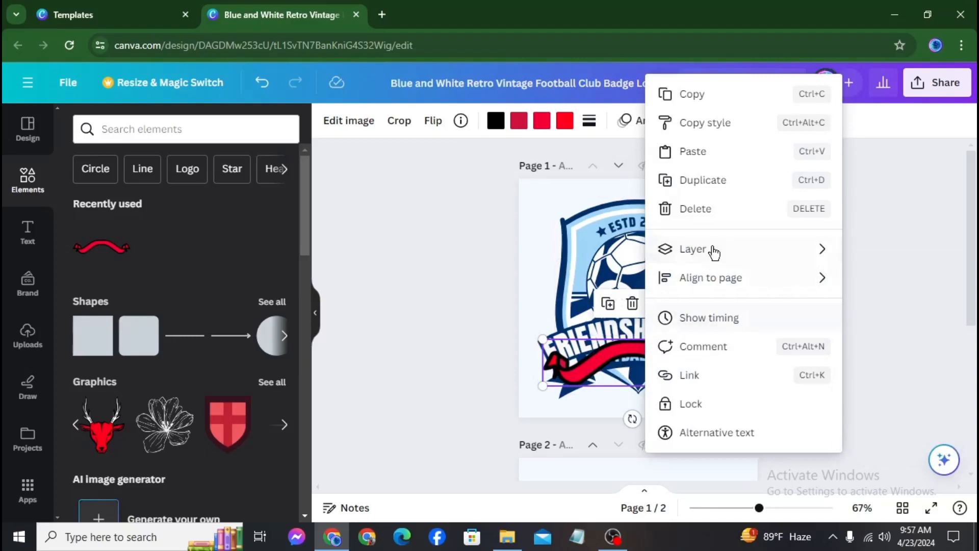
{"action": "mouse_move", "coordinate": [715, 285]}
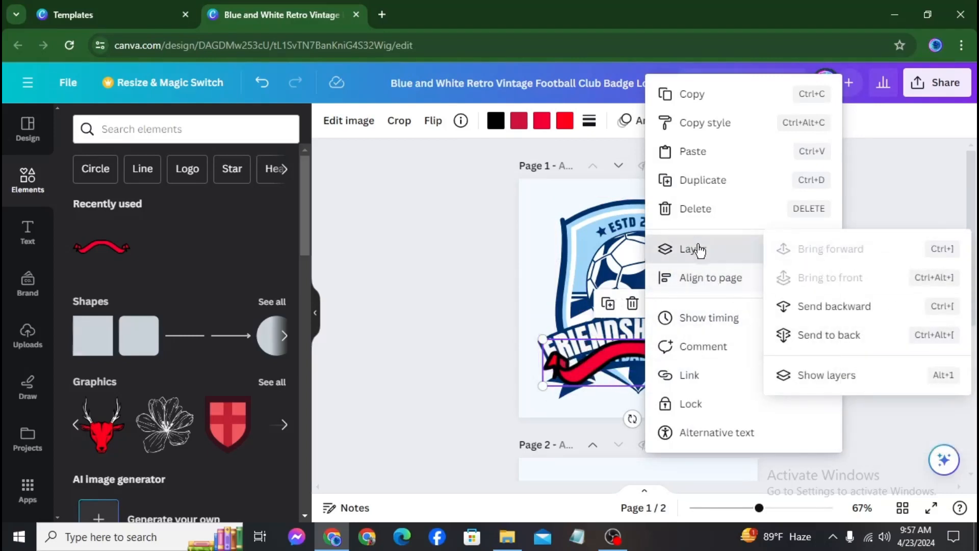
{"action": "left_click", "coordinate": [813, 307]}
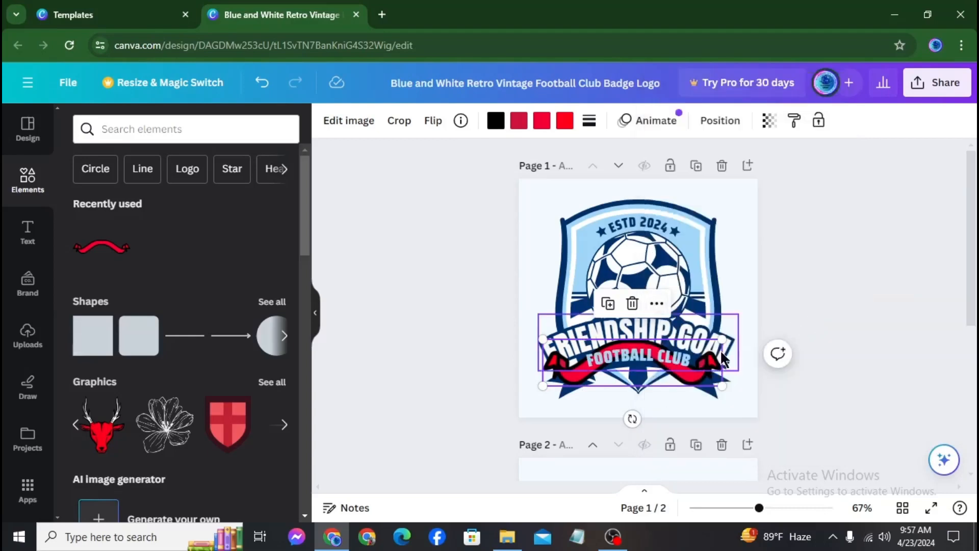
{"action": "left_click_drag", "start_coordinate": [695, 369], "coordinate": [695, 327]}
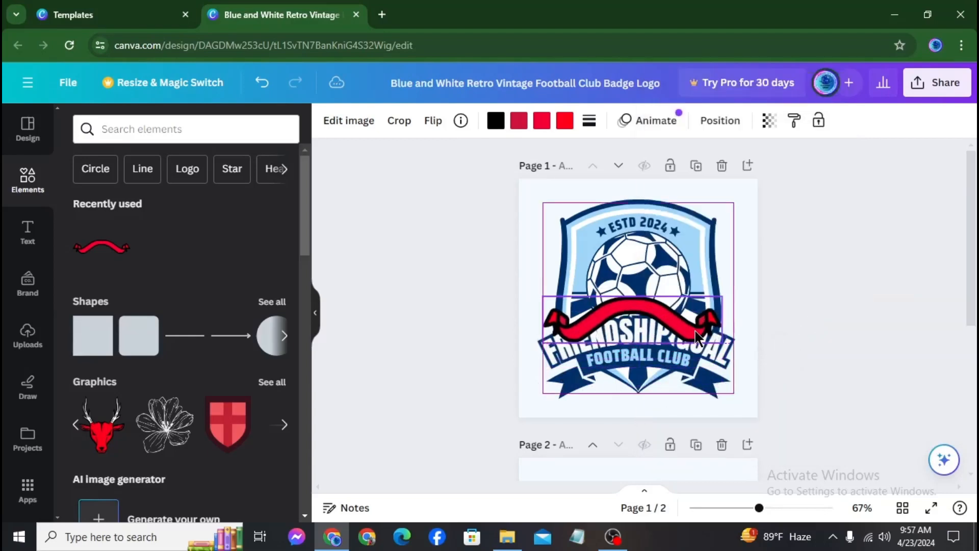
{"action": "left_click", "coordinate": [656, 263]}
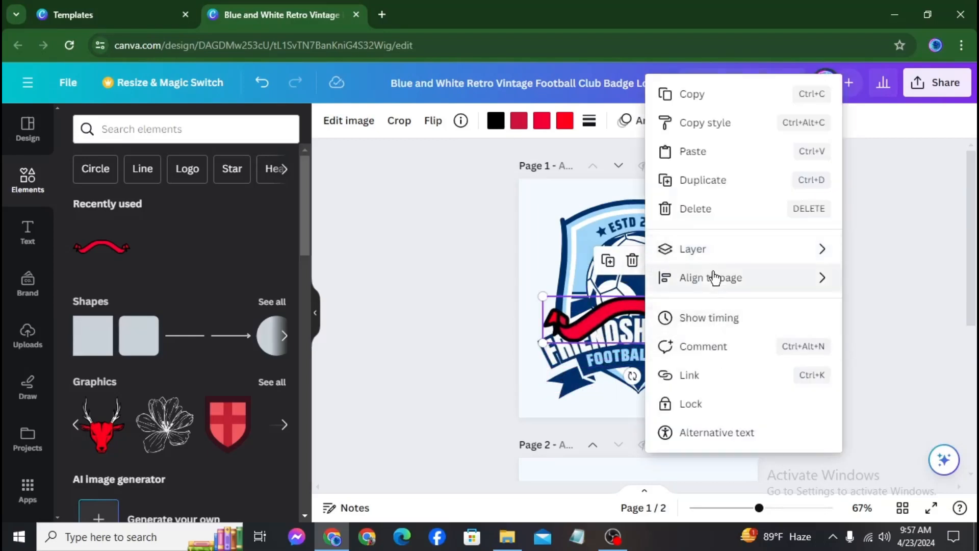
{"action": "mouse_move", "coordinate": [760, 255]}
{"action": "left_click", "coordinate": [819, 306]}
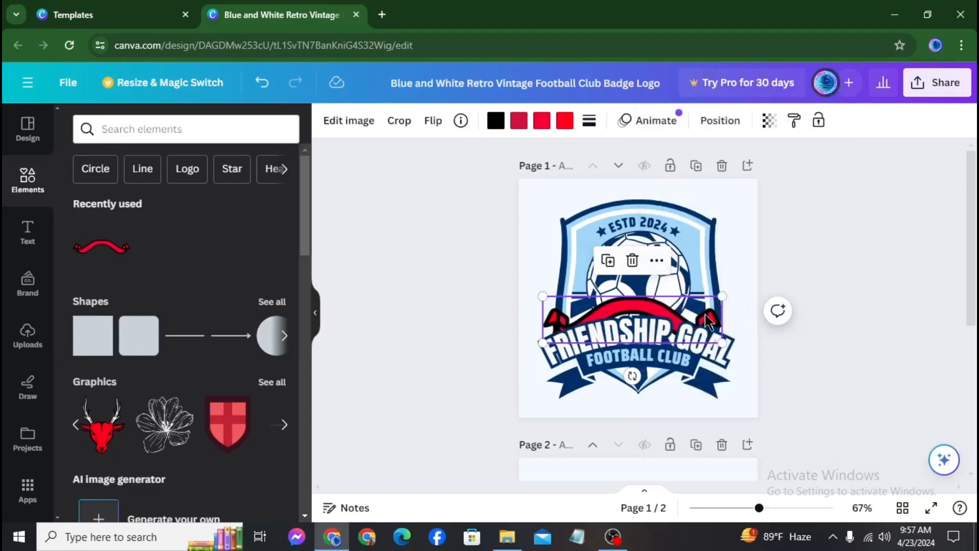
{"action": "left_click_drag", "start_coordinate": [713, 321], "coordinate": [692, 318]}
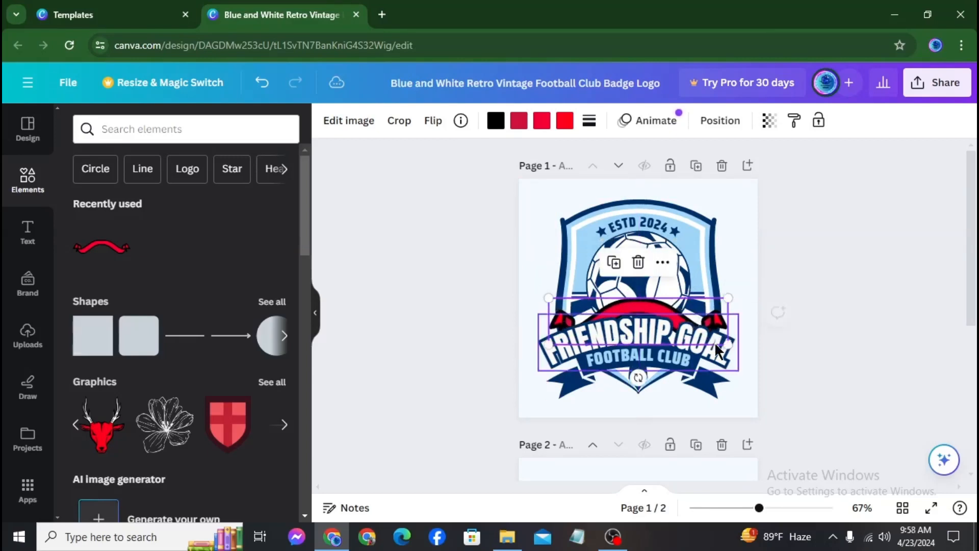
Resize the ribbon to about 494 × 127 and centre it on the badge
{"action": "left_click_drag", "start_coordinate": [727, 346], "coordinate": [750, 357]}
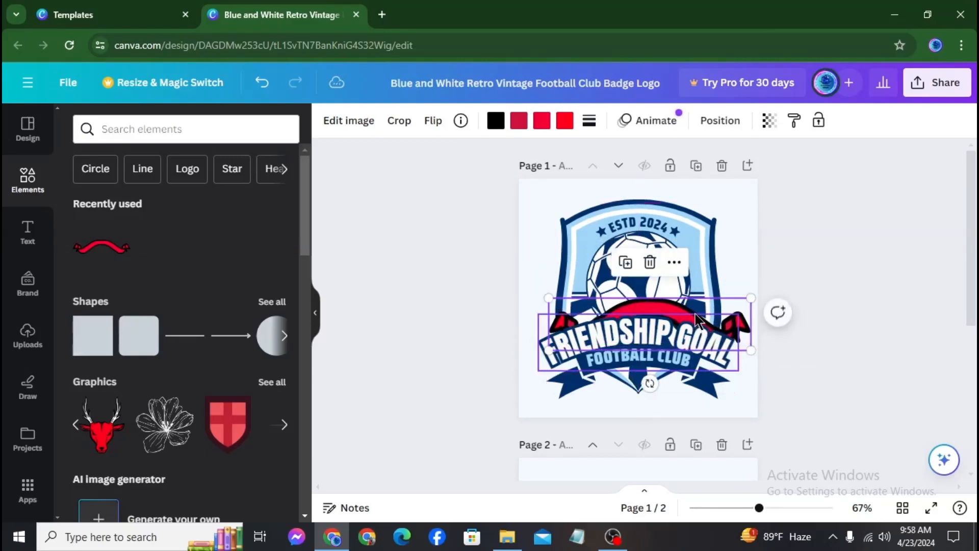
{"action": "left_click_drag", "start_coordinate": [706, 308], "coordinate": [694, 309]}
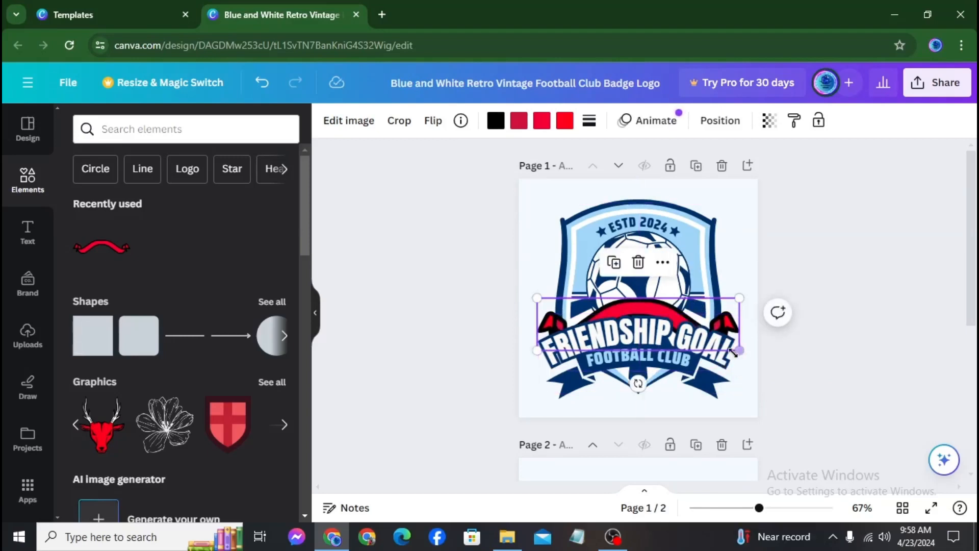
{"action": "left_click_drag", "start_coordinate": [740, 351], "coordinate": [771, 394]}
{"action": "left_click_drag", "start_coordinate": [708, 313], "coordinate": [687, 310]}
{"action": "left_click_drag", "start_coordinate": [760, 361], "coordinate": [748, 354]}
{"action": "left_click_drag", "start_coordinate": [650, 302], "coordinate": [656, 305]}
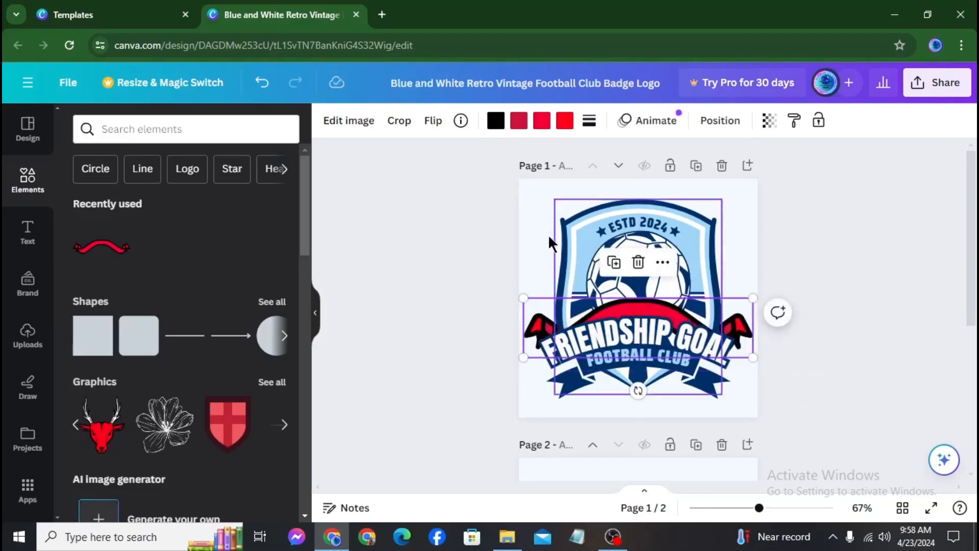
Recolour the ribbon's black parts navy #002f69 and its dark red part light blue #a1d6f8
{"action": "left_click", "coordinate": [495, 124]}
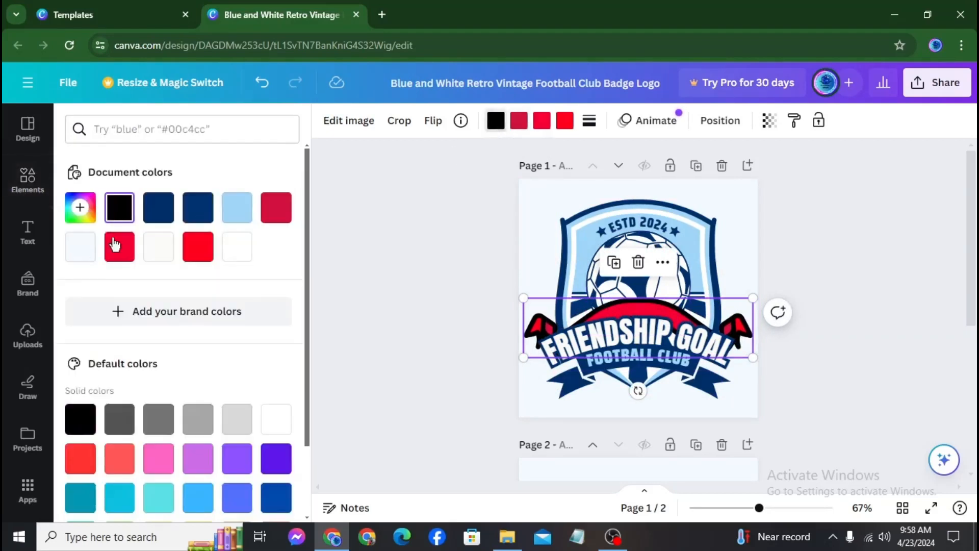
{"action": "left_click", "coordinate": [158, 210]}
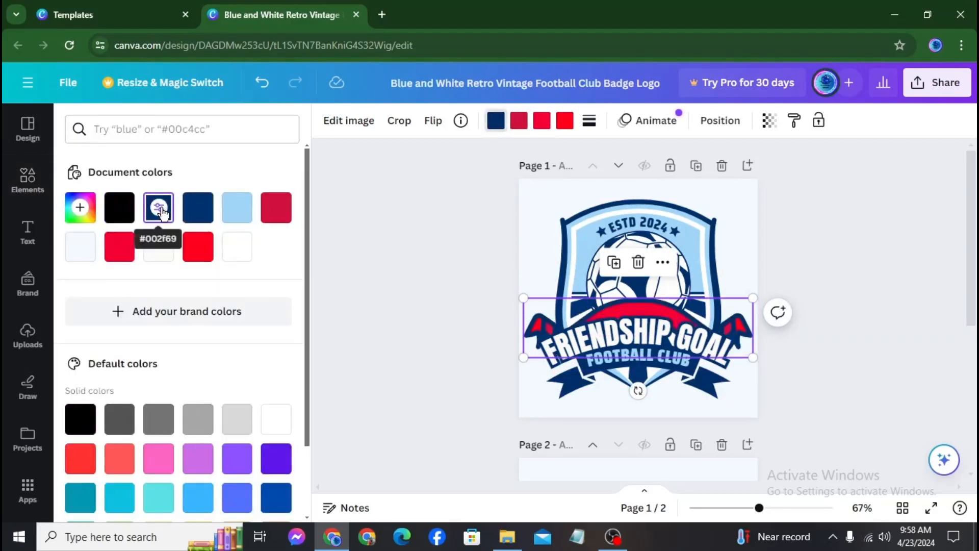
{"action": "left_click", "coordinate": [519, 122]}
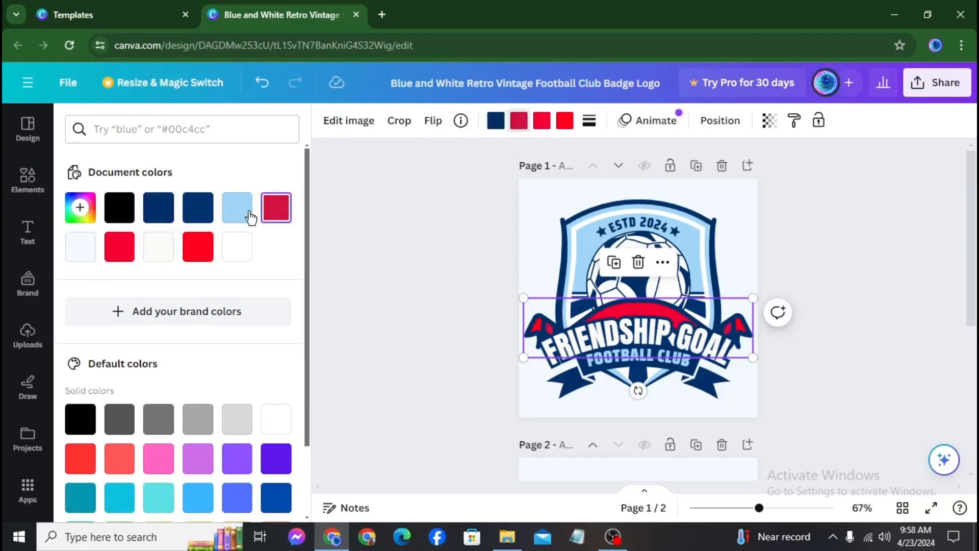
{"action": "left_click", "coordinate": [197, 209]}
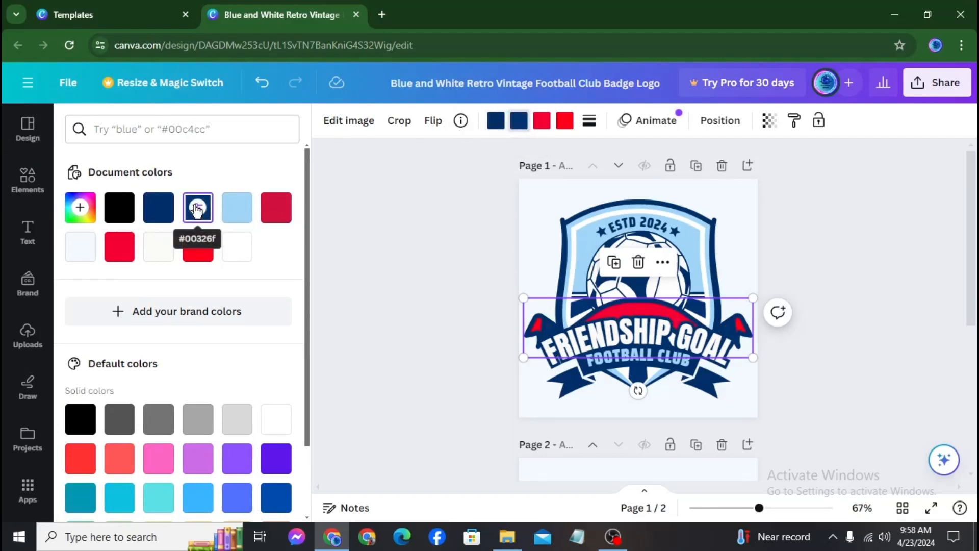
{"action": "left_click", "coordinate": [236, 210]}
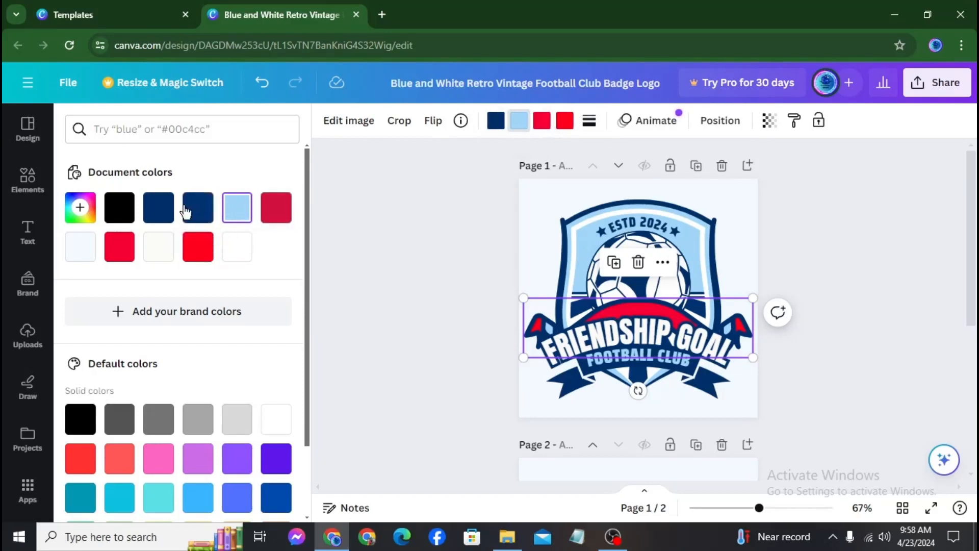
Turn the ribbon's bright red body and its red tips light blue to match
{"action": "left_click", "coordinate": [543, 122]}
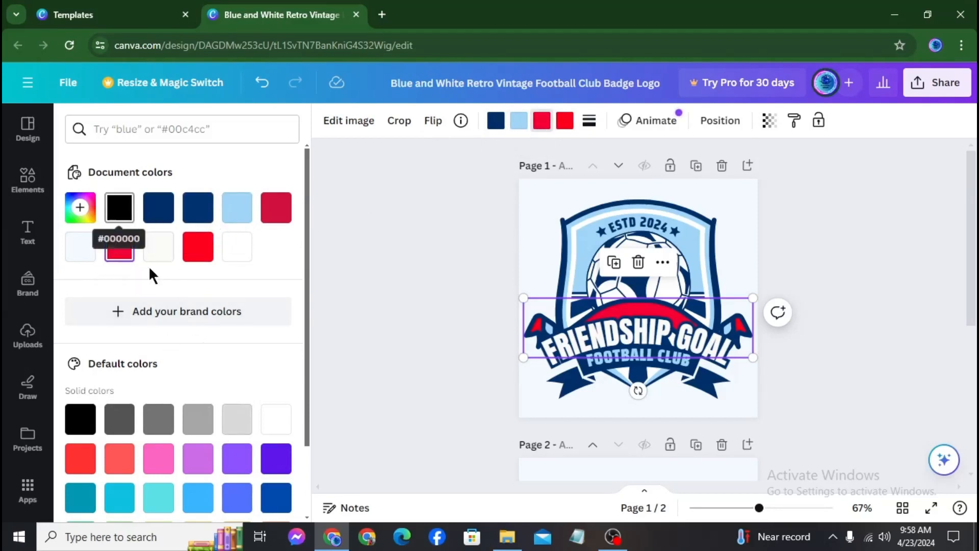
{"action": "scroll", "coordinate": [234, 326], "scroll_direction": "down", "scroll_amount": 1}
{"action": "scroll", "coordinate": [234, 326], "scroll_direction": "down", "scroll_amount": 1}
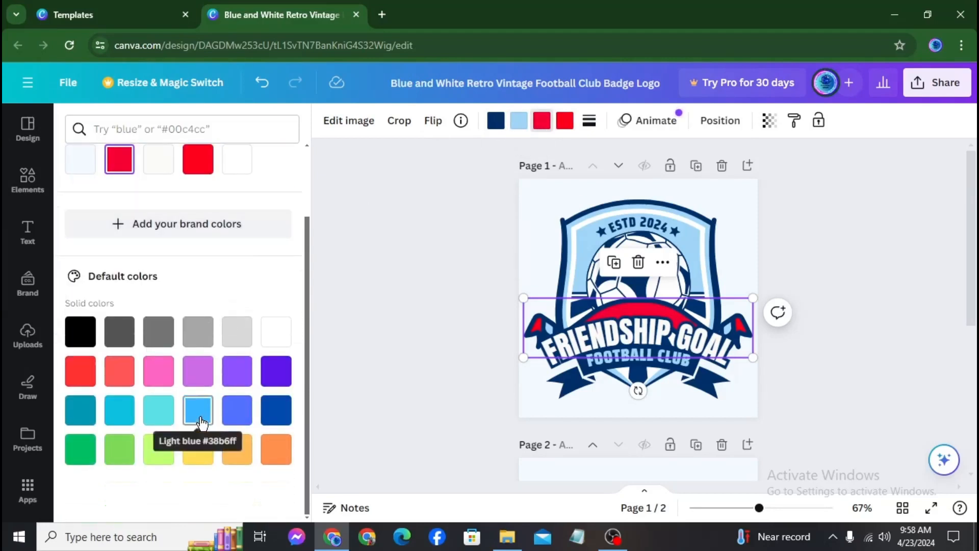
{"action": "left_click", "coordinate": [196, 416]}
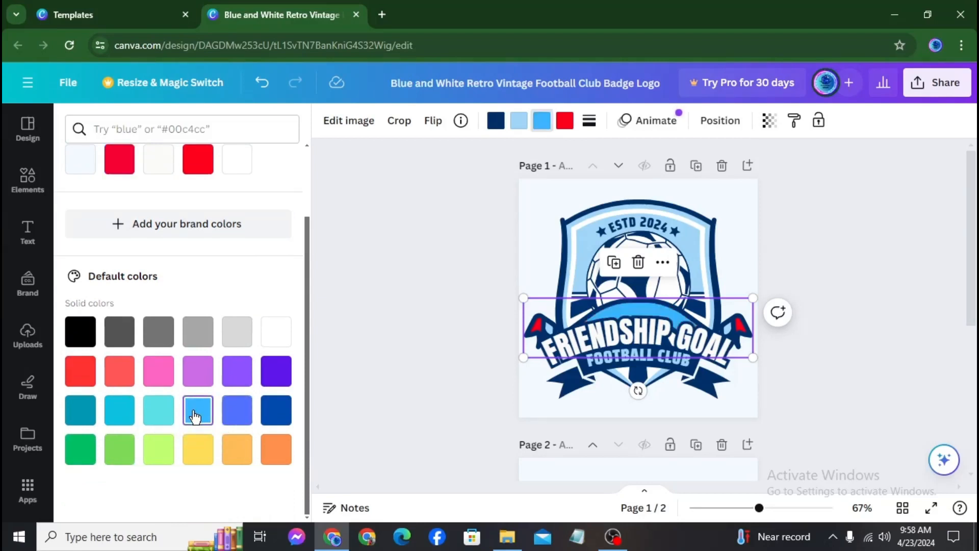
{"action": "left_click", "coordinate": [565, 122]}
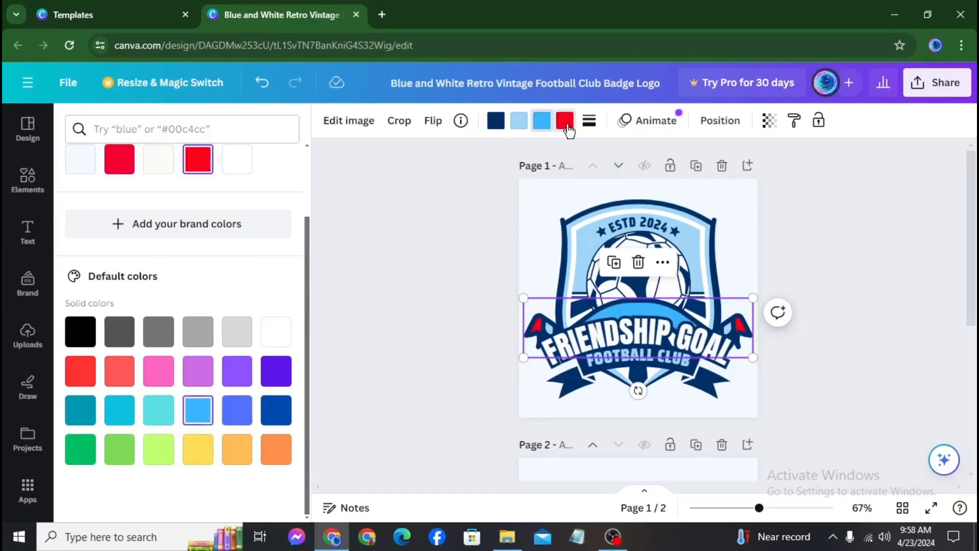
{"action": "left_click", "coordinate": [276, 368]}
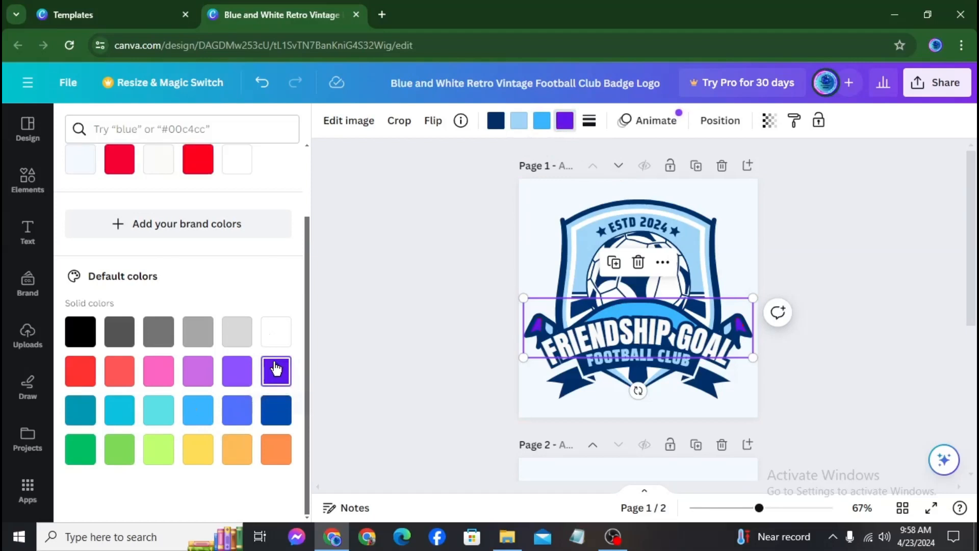
{"action": "scroll", "coordinate": [204, 250], "scroll_direction": "up", "scroll_amount": 3}
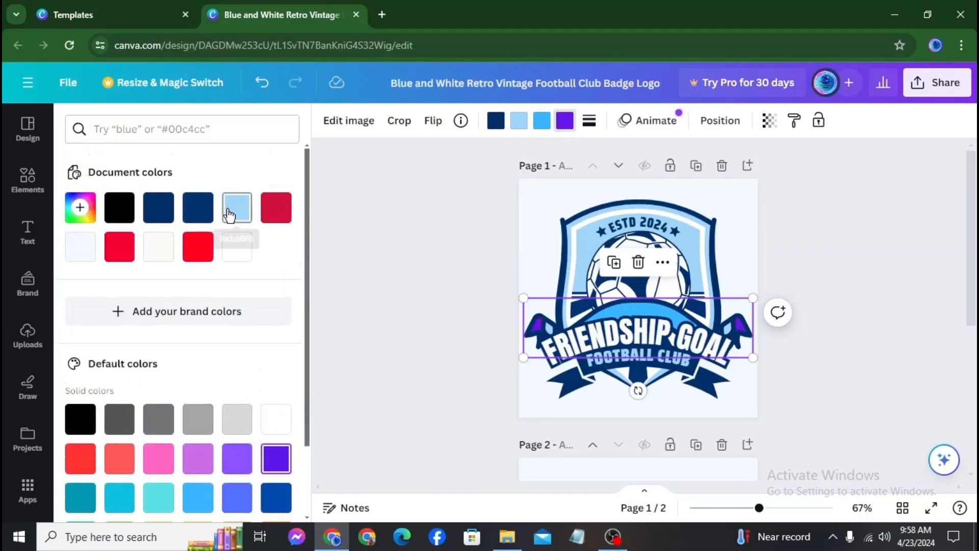
{"action": "left_click", "coordinate": [247, 209]}
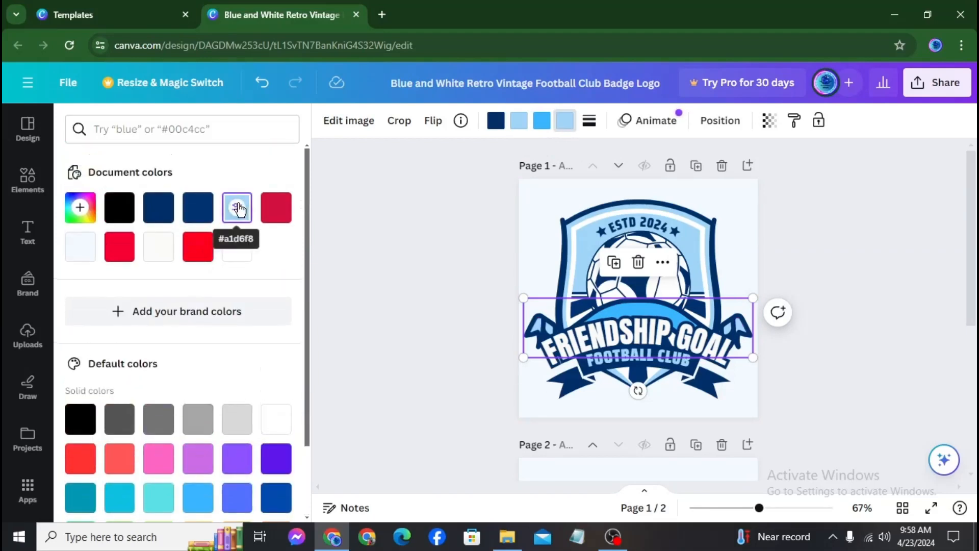
{"action": "left_click", "coordinate": [349, 337]}
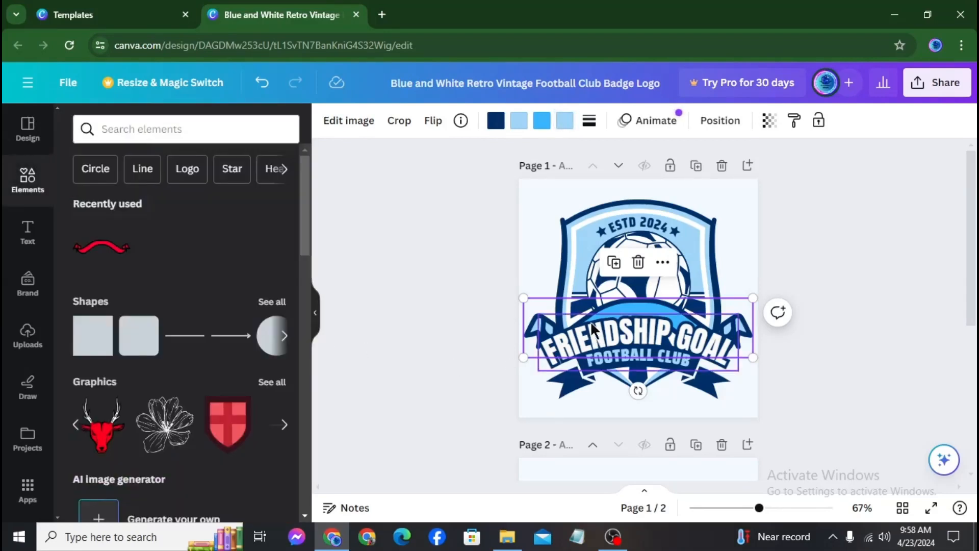
Deselect the finished blue badge, review the pages, and bring up the File menu
{"action": "left_click", "coordinate": [378, 339]}
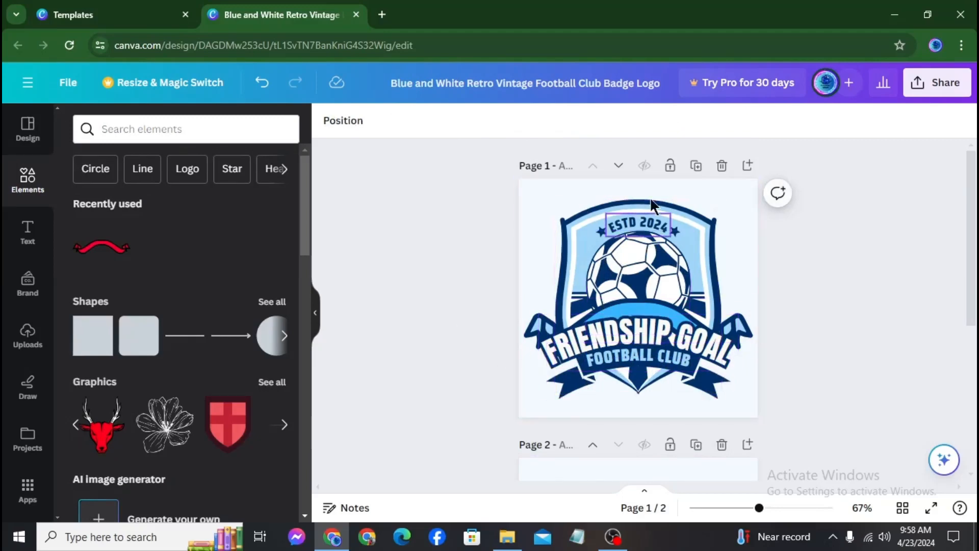
{"action": "scroll", "coordinate": [449, 359], "scroll_direction": "down", "scroll_amount": 4}
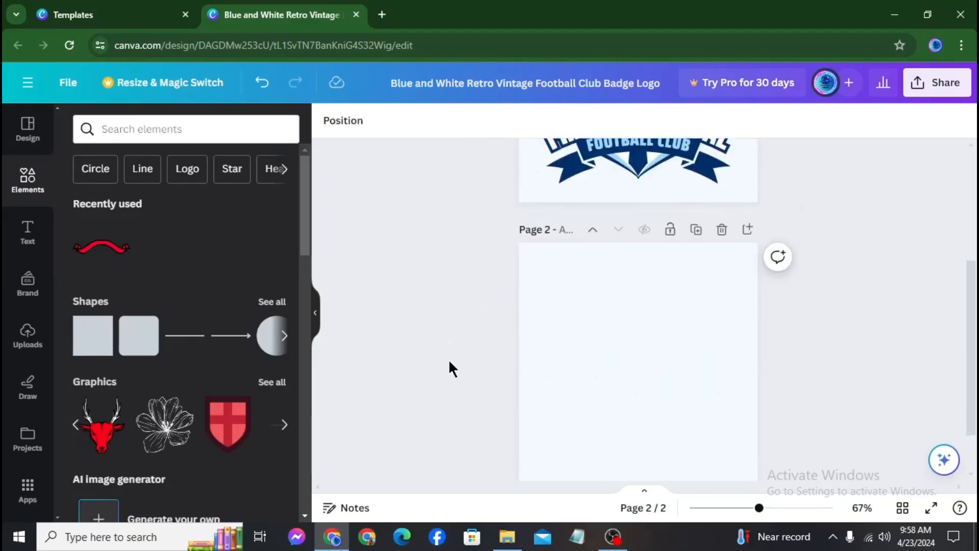
{"action": "scroll", "coordinate": [445, 378], "scroll_direction": "up", "scroll_amount": 4}
{"action": "scroll", "coordinate": [158, 432], "scroll_direction": "down", "scroll_amount": 10}
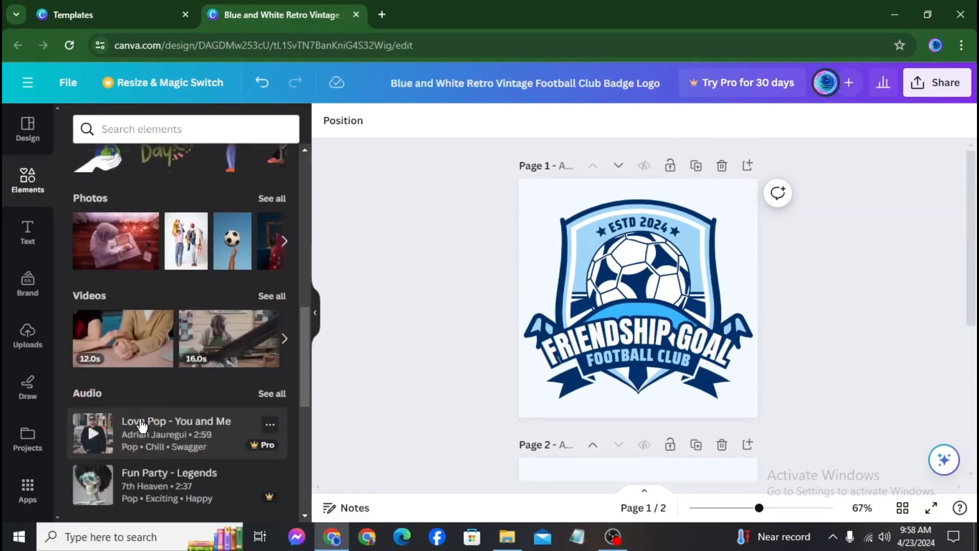
{"action": "scroll", "coordinate": [163, 424], "scroll_direction": "up", "scroll_amount": 10}
{"action": "scroll", "coordinate": [166, 422], "scroll_direction": "up", "scroll_amount": 2}
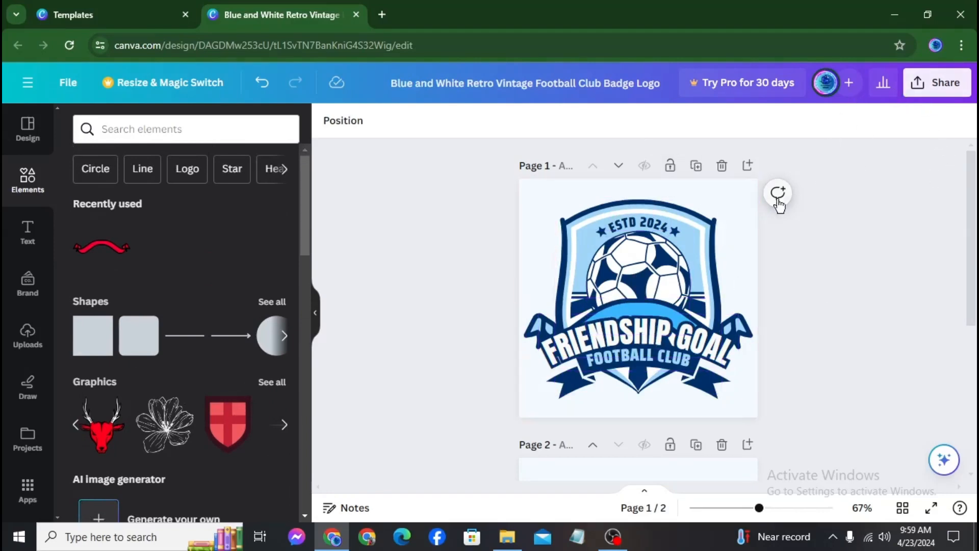
{"action": "left_click", "coordinate": [69, 86]}
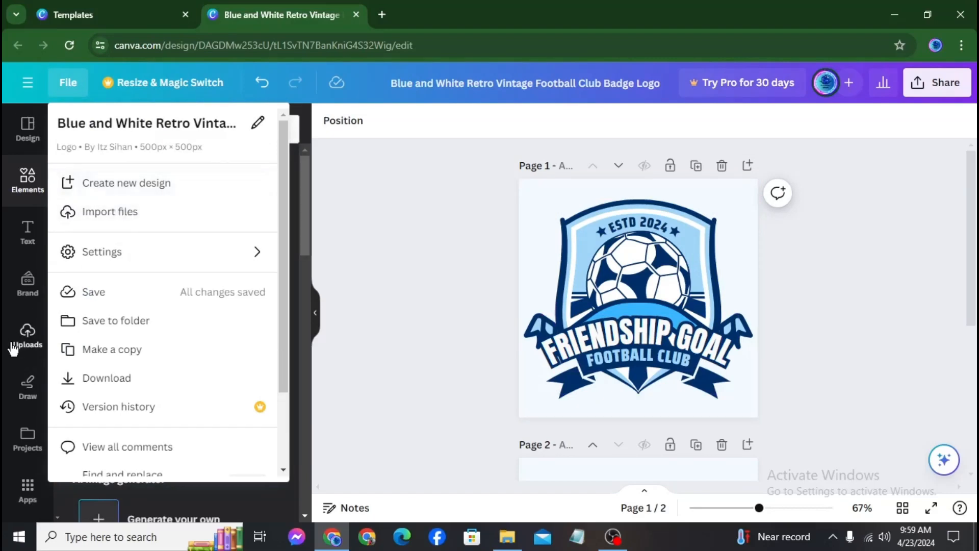
Download only Page 1 of the design as a PNG, leaving out blank Page 2
{"action": "mouse_move", "coordinate": [246, 257]}
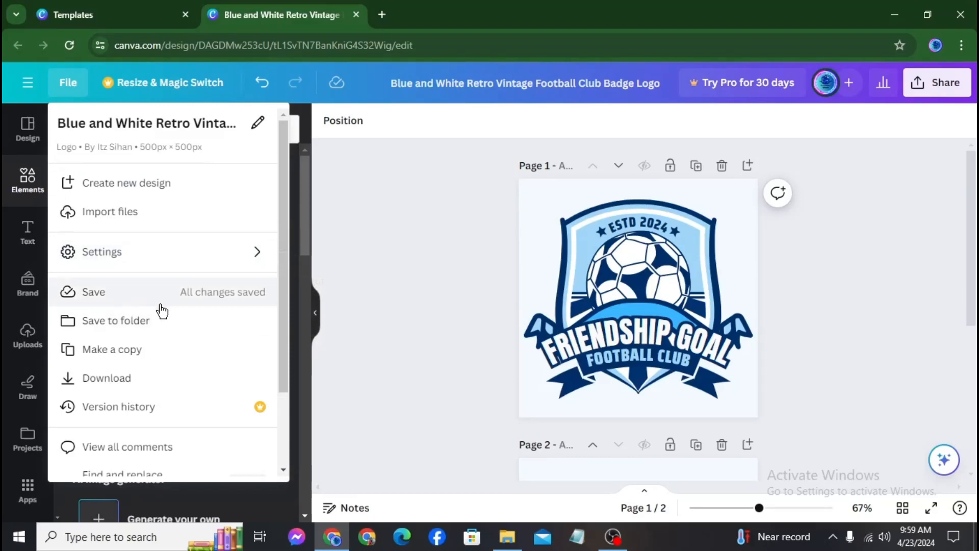
{"action": "left_click", "coordinate": [120, 387]}
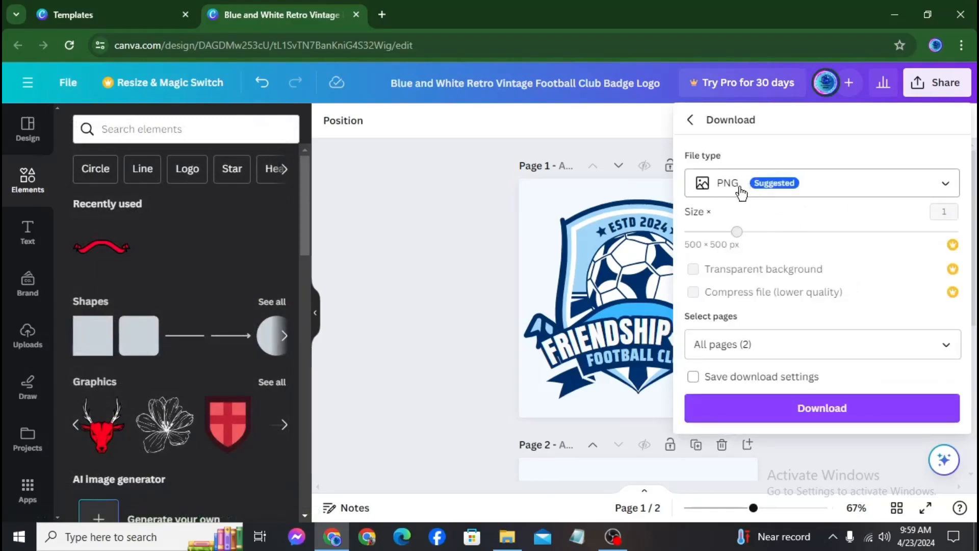
{"action": "left_click", "coordinate": [943, 193]}
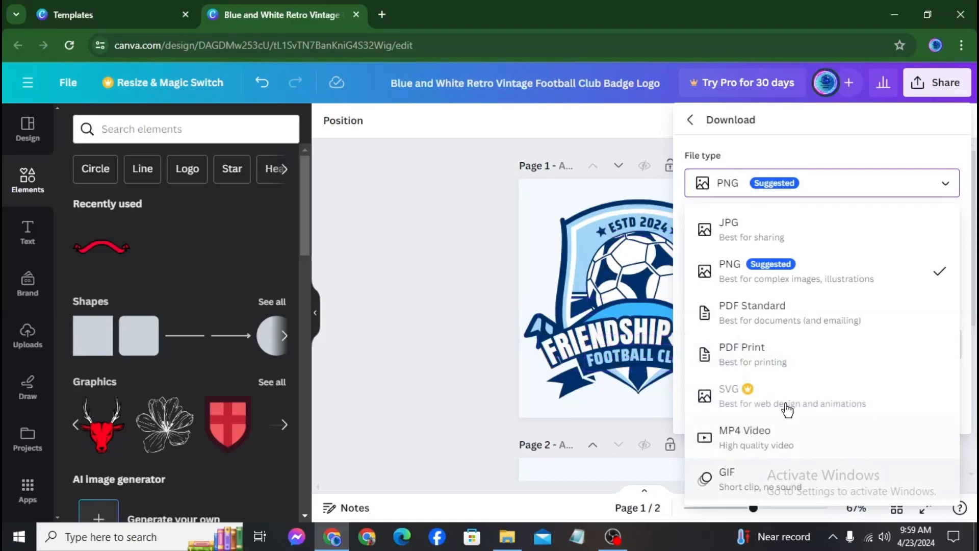
{"action": "left_click", "coordinate": [798, 279]}
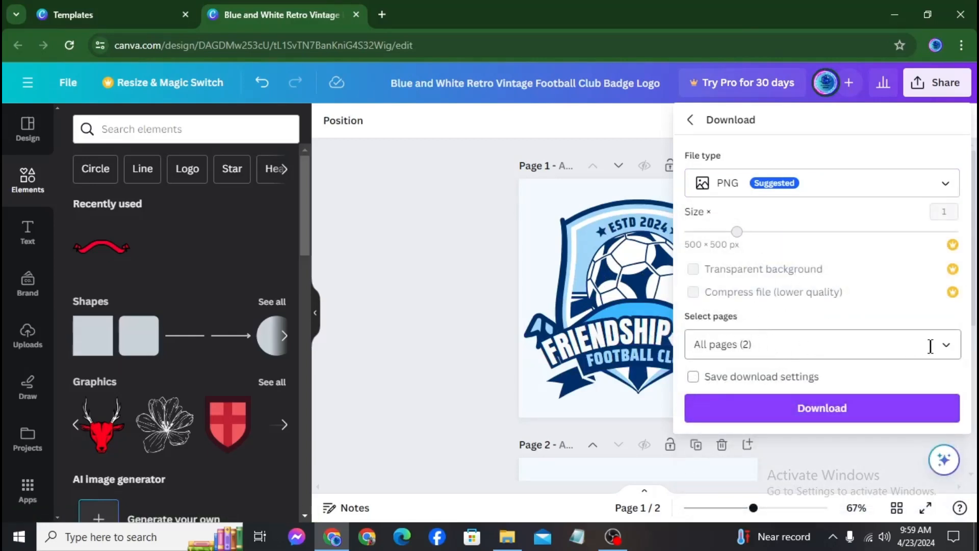
{"action": "left_click", "coordinate": [946, 351]}
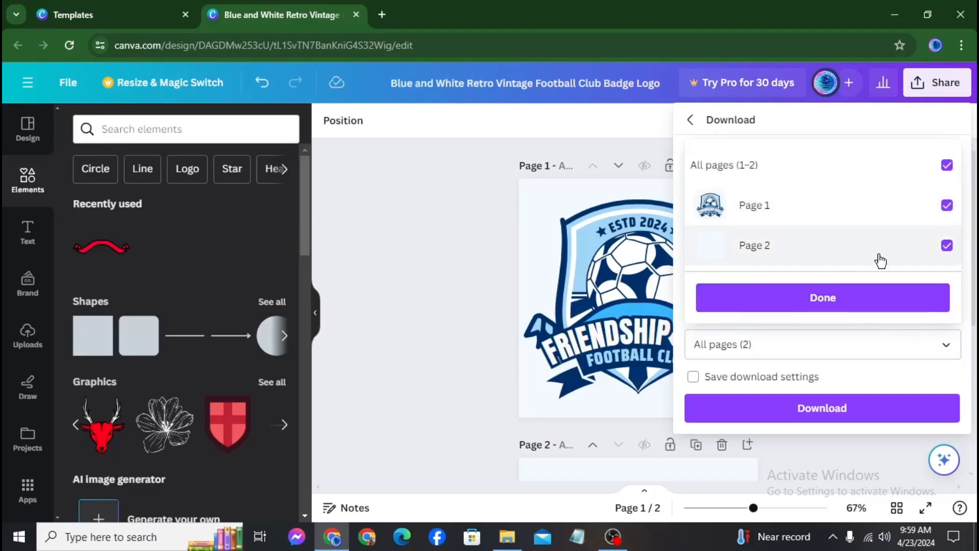
{"action": "left_click", "coordinate": [947, 247]}
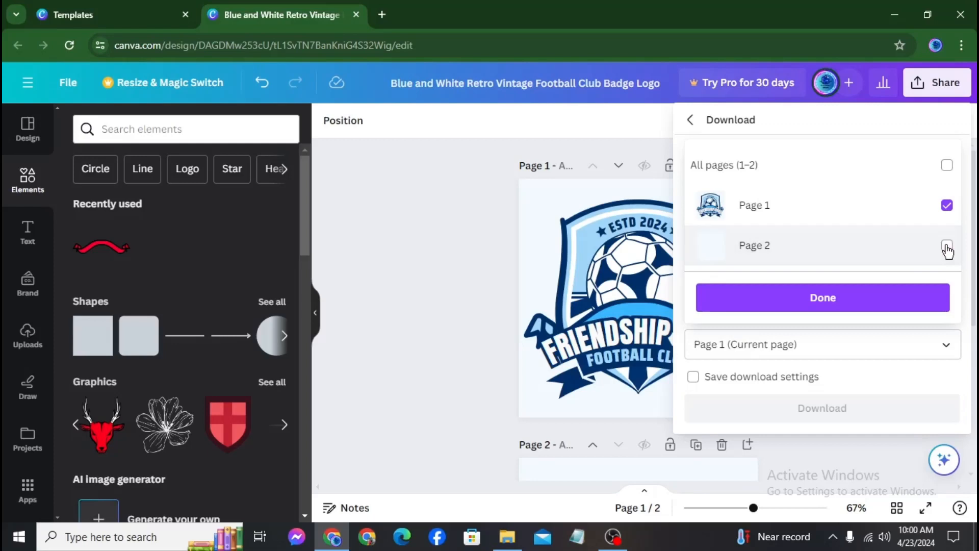
{"action": "left_click", "coordinate": [795, 411]}
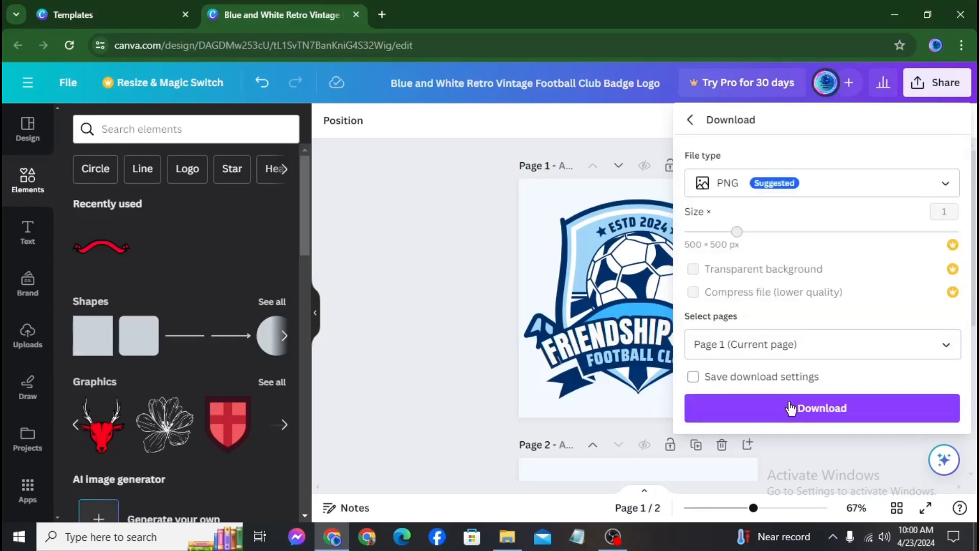
{"action": "left_click", "coordinate": [794, 412]}
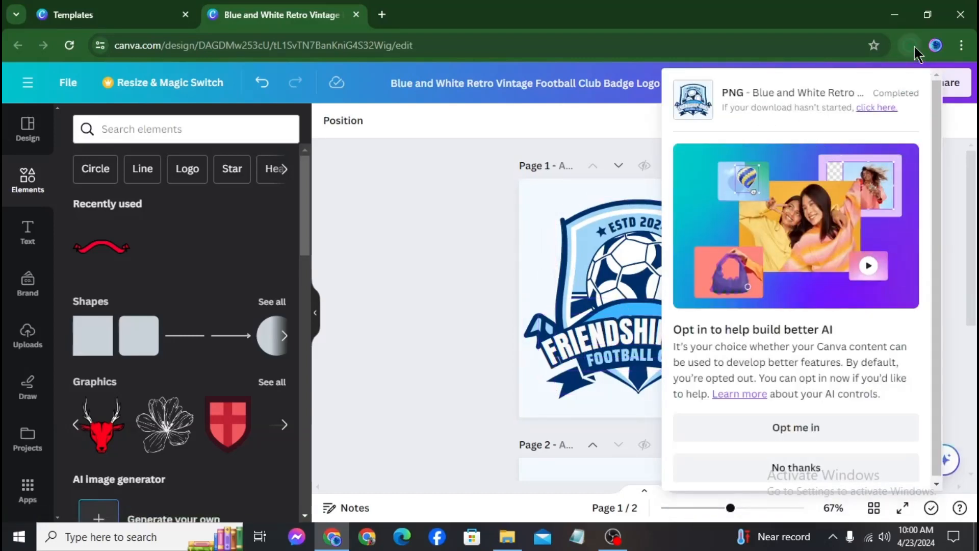
Check the downloaded badge PNG in Photos, then close it and minimise the browser
{"action": "left_click", "coordinate": [911, 45]}
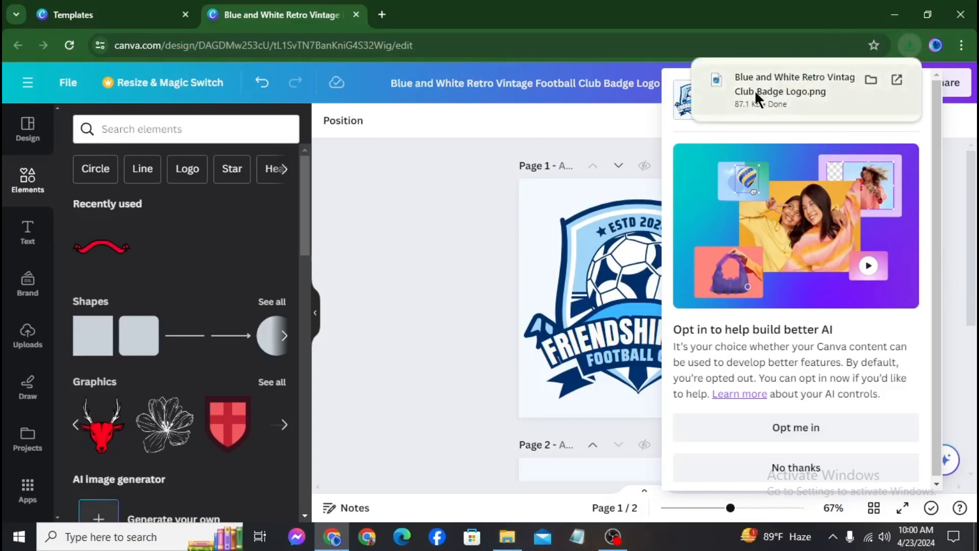
{"action": "left_click", "coordinate": [803, 86]}
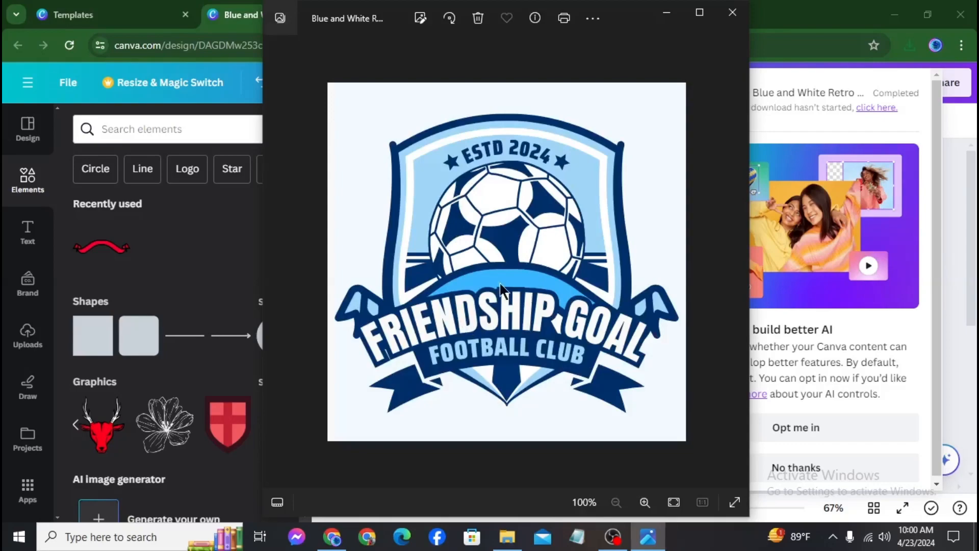
{"action": "scroll", "coordinate": [491, 192], "scroll_direction": "up", "scroll_amount": 5}
{"action": "scroll", "coordinate": [529, 229], "scroll_direction": "down", "scroll_amount": 5}
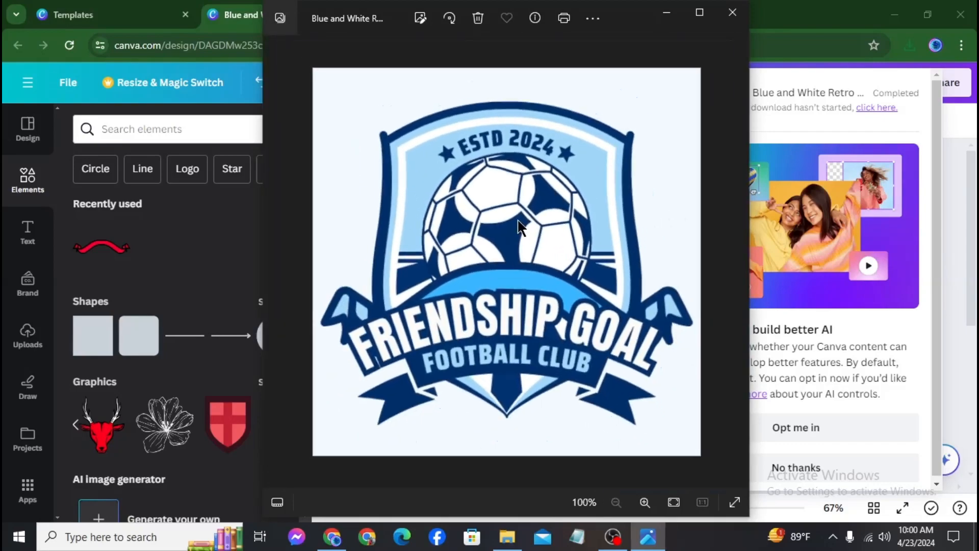
{"action": "scroll", "coordinate": [519, 227], "scroll_direction": "up", "scroll_amount": 4}
{"action": "scroll", "coordinate": [633, 153], "scroll_direction": "down", "scroll_amount": 3}
{"action": "left_click", "coordinate": [732, 12]}
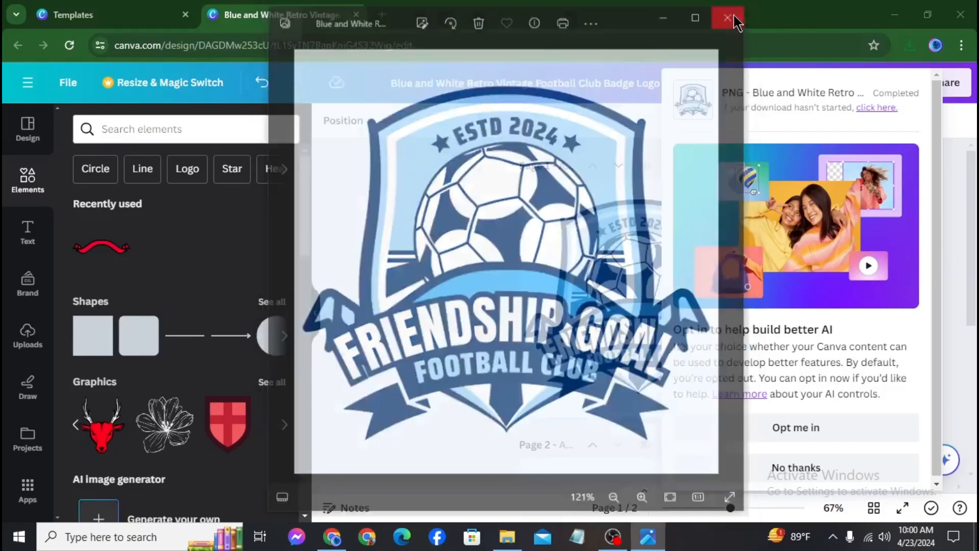
{"action": "left_click", "coordinate": [894, 14]}
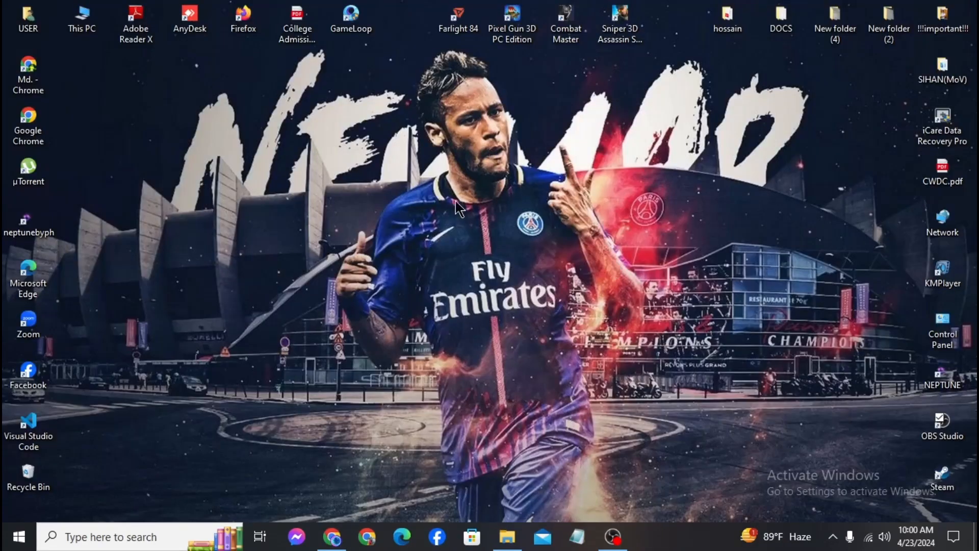